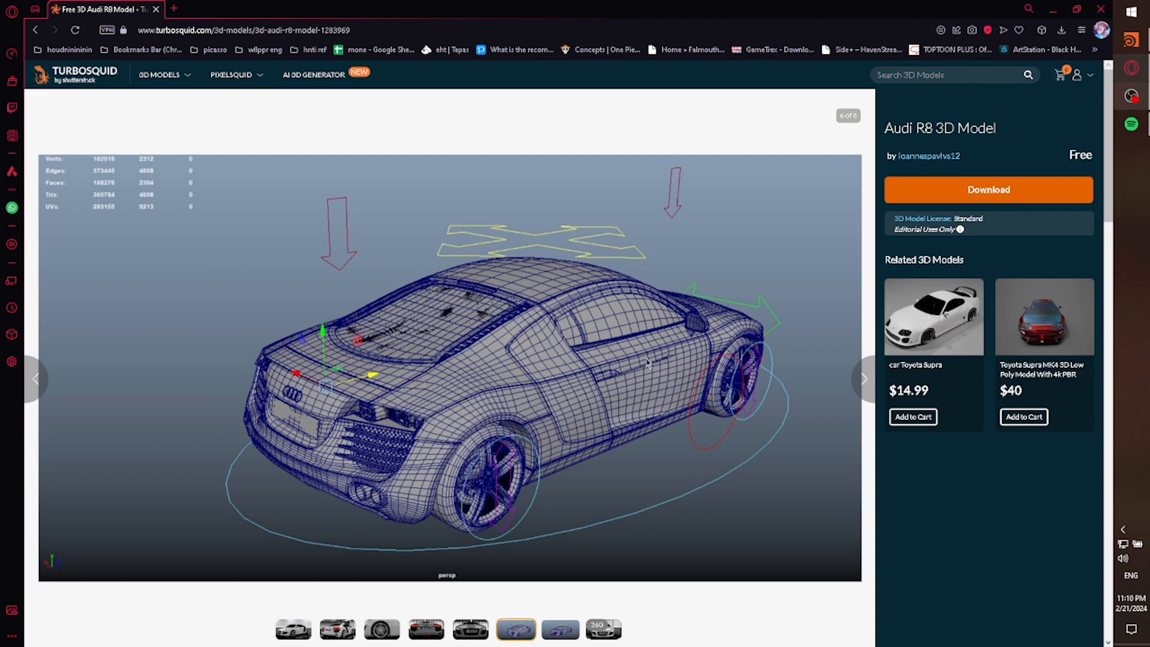
Step: Switch to Houdini, inspect the rigged car from several angles and scrub its animation back to frame 1
click(1131, 41)
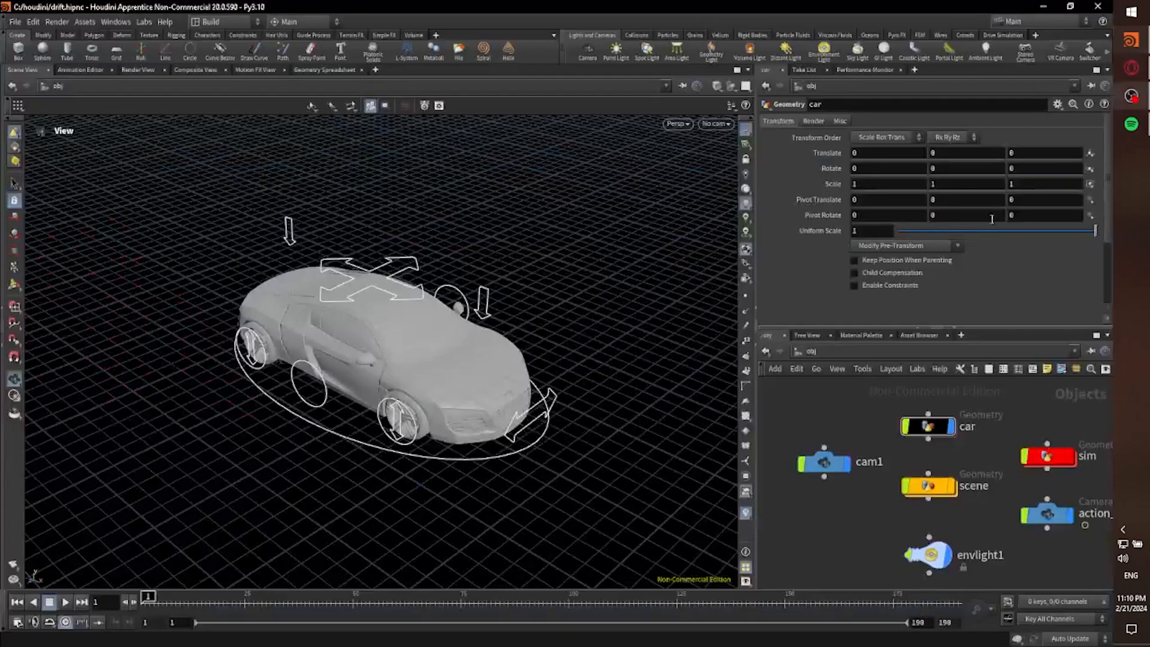
right_drag(272, 539, 303, 512)
drag(303, 513, 483, 475)
drag(176, 602, 147, 604)
Step: Open the car geometry network and display the transform1 output, examining the car's movement along the timeline
double_click(928, 426)
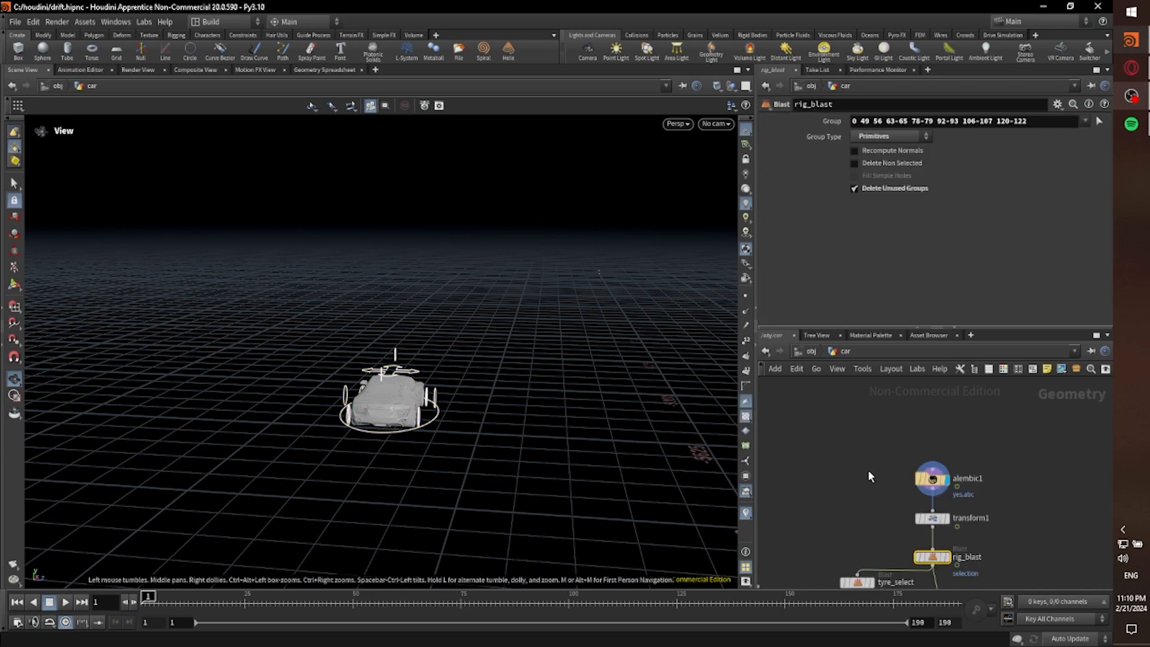
click(923, 484)
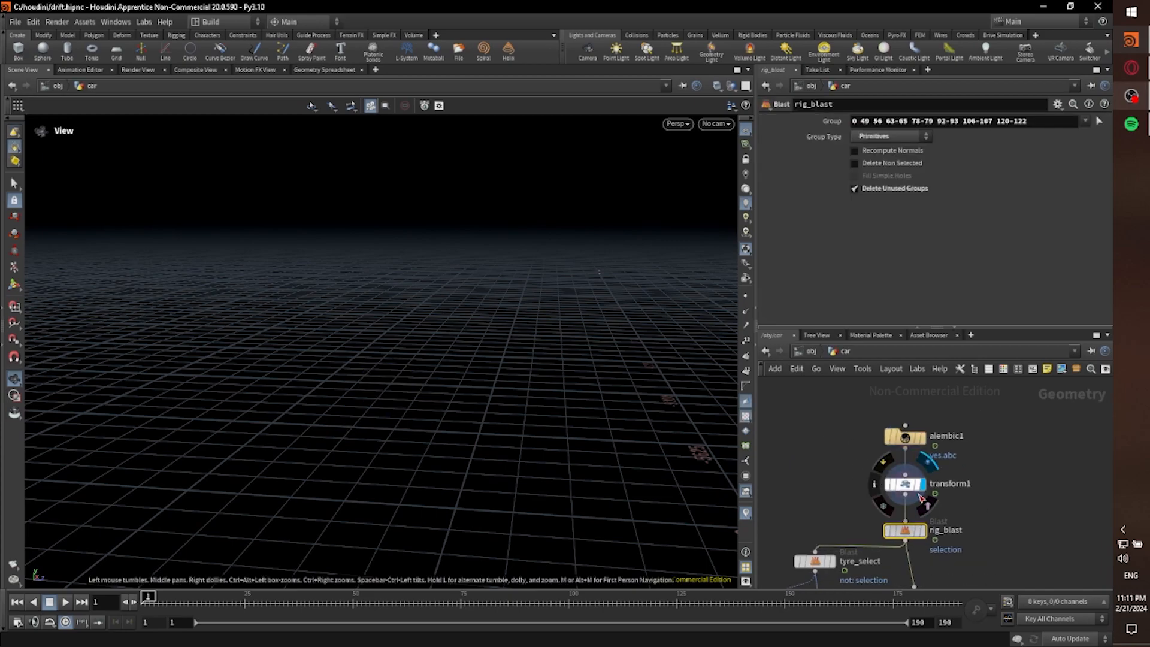
click(933, 496)
key(h)
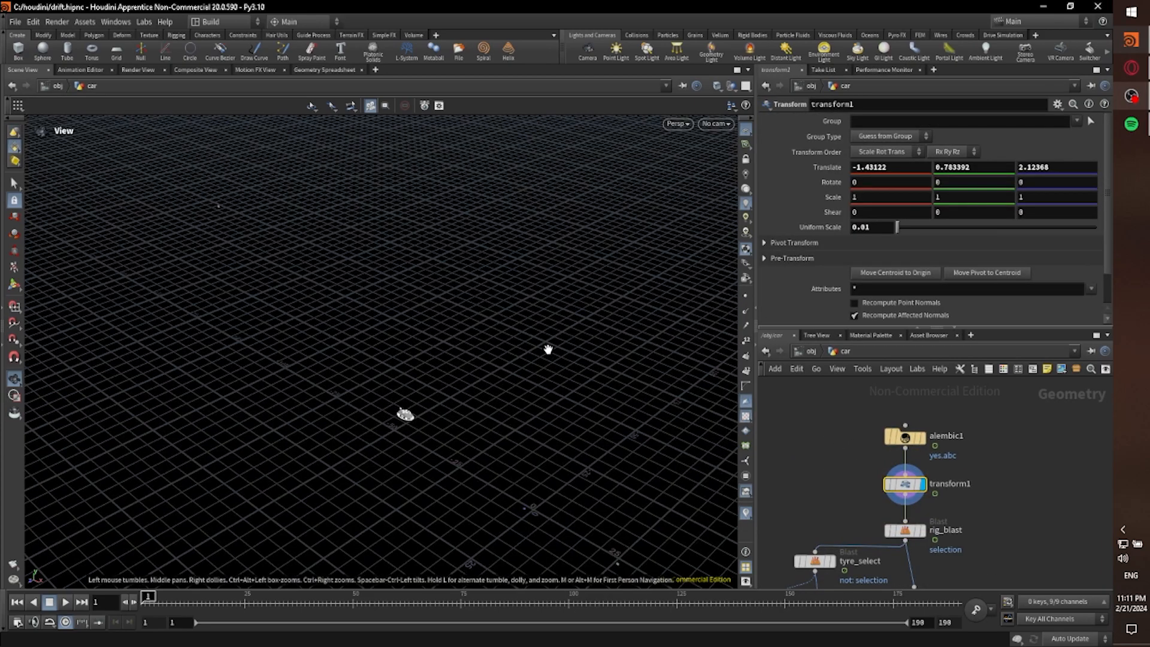
scroll(392, 441, up, 5)
drag(390, 462, 513, 480)
drag(206, 601, 141, 626)
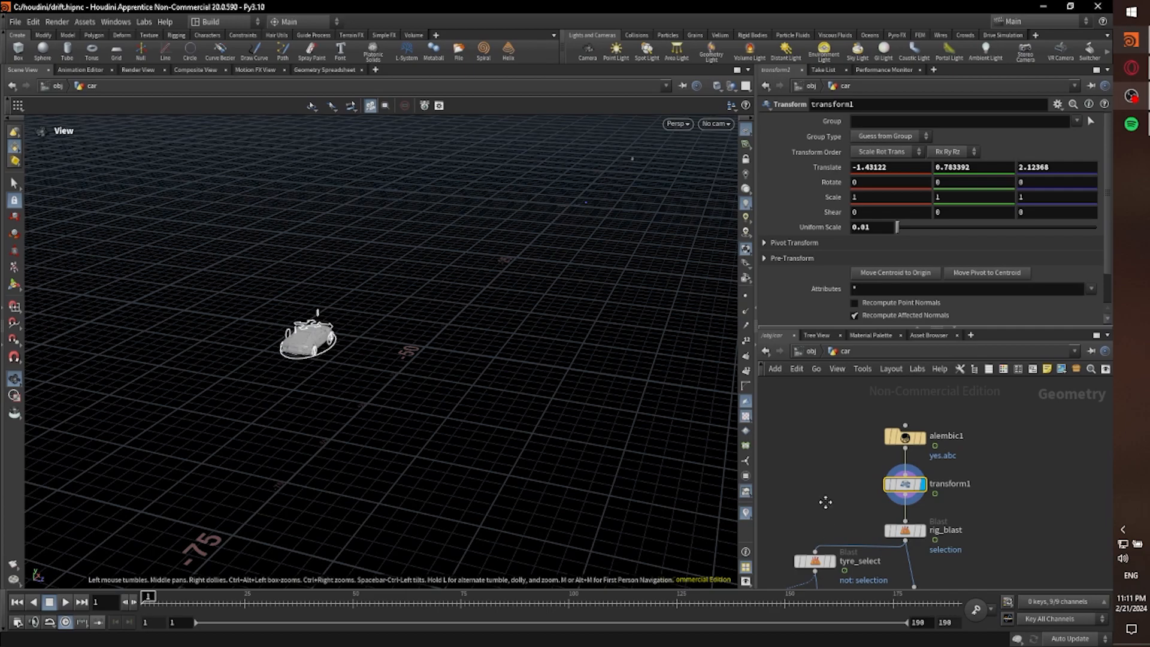
Step: Display the rig_blast output and inspect the car body without its rig controls
middle_drag(925, 546, 896, 534)
click(900, 508)
drag(966, 502, 869, 543)
drag(453, 431, 389, 479)
middle_drag(767, 502, 842, 411)
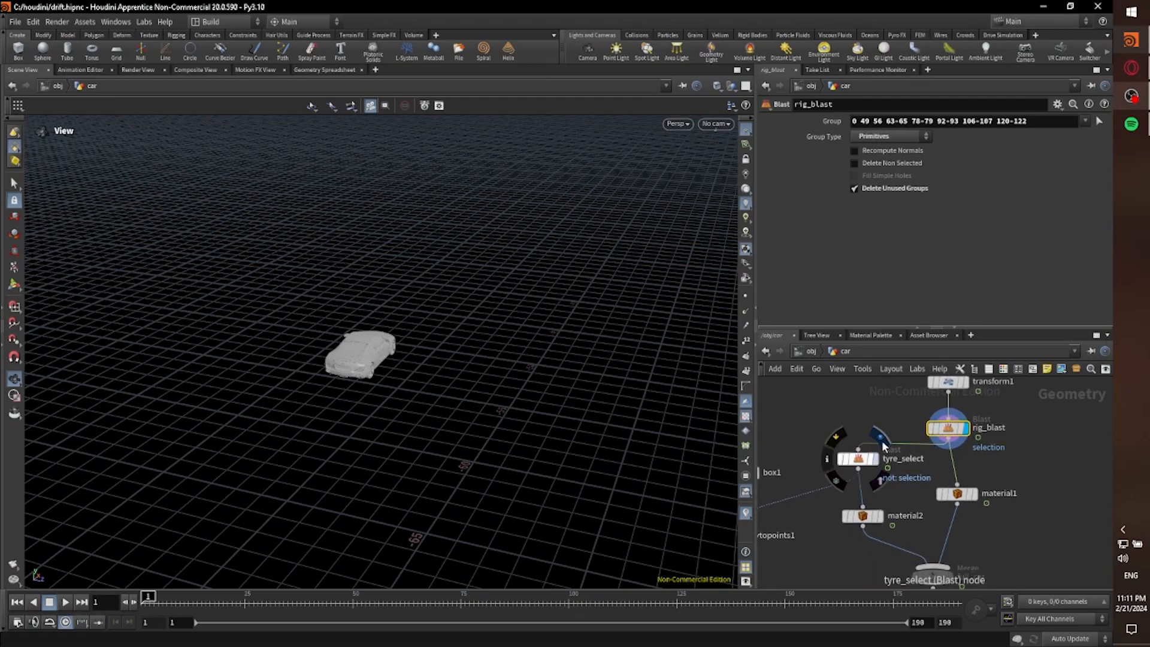
Step: Display the tyre_select output and inspect the four isolated tyres
click(876, 459)
drag(697, 448, 368, 433)
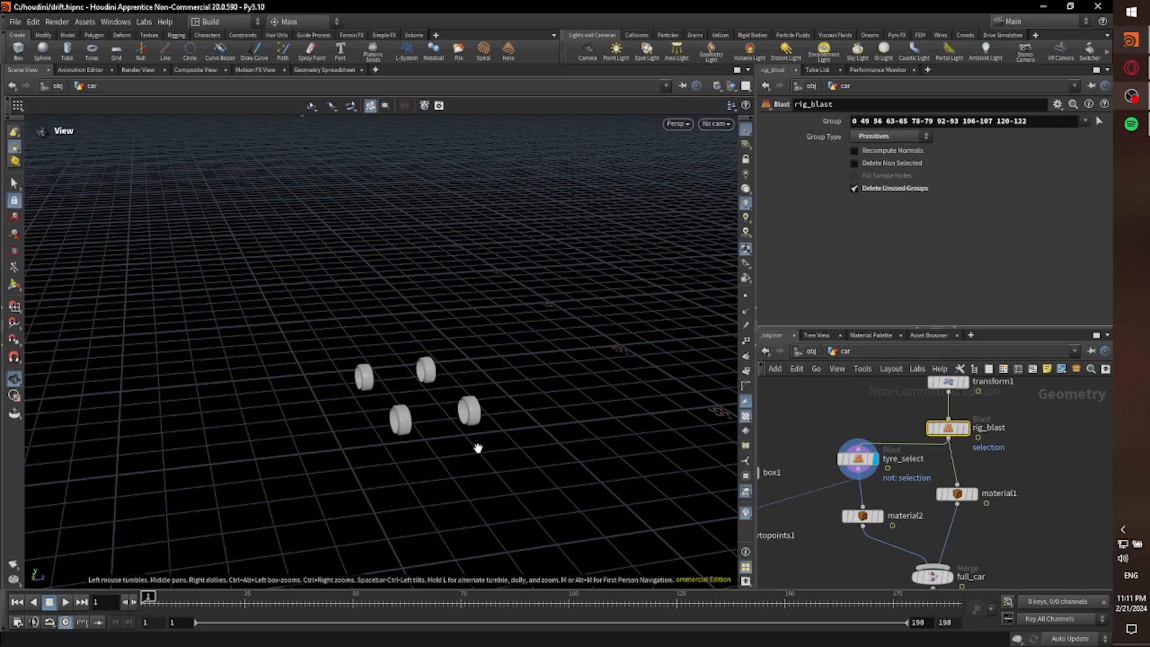
drag(533, 463, 468, 430)
middle_drag(824, 545, 1008, 536)
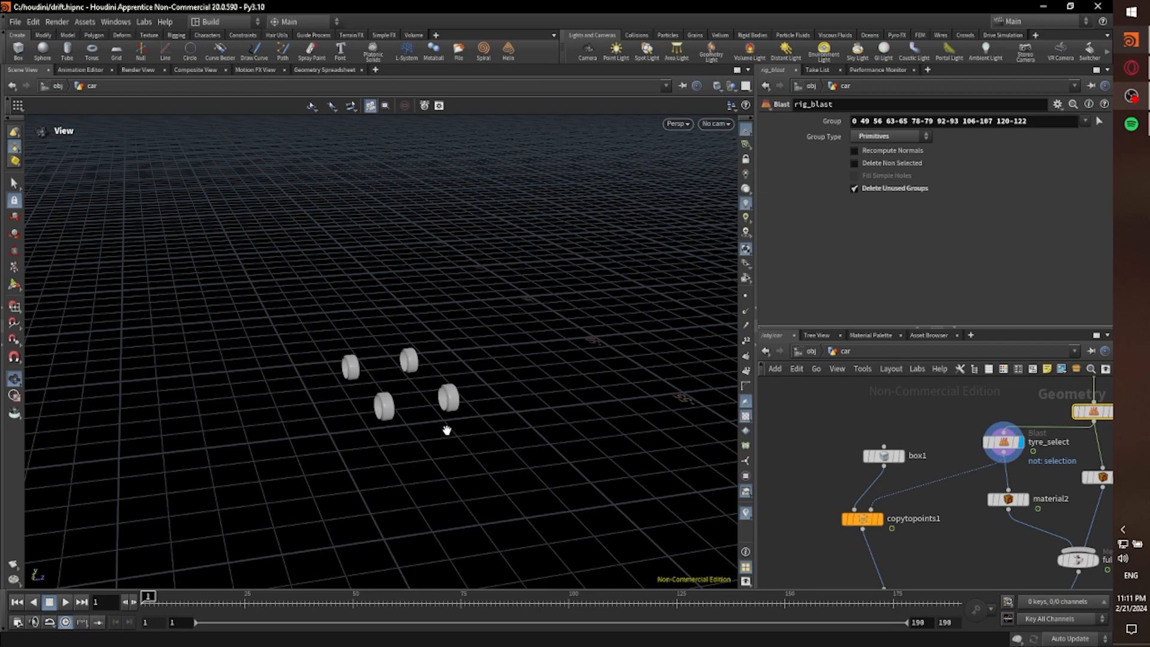
Step: Display box1 and the copytopoints1 output to examine the boxes copied onto the tyre positions
click(902, 457)
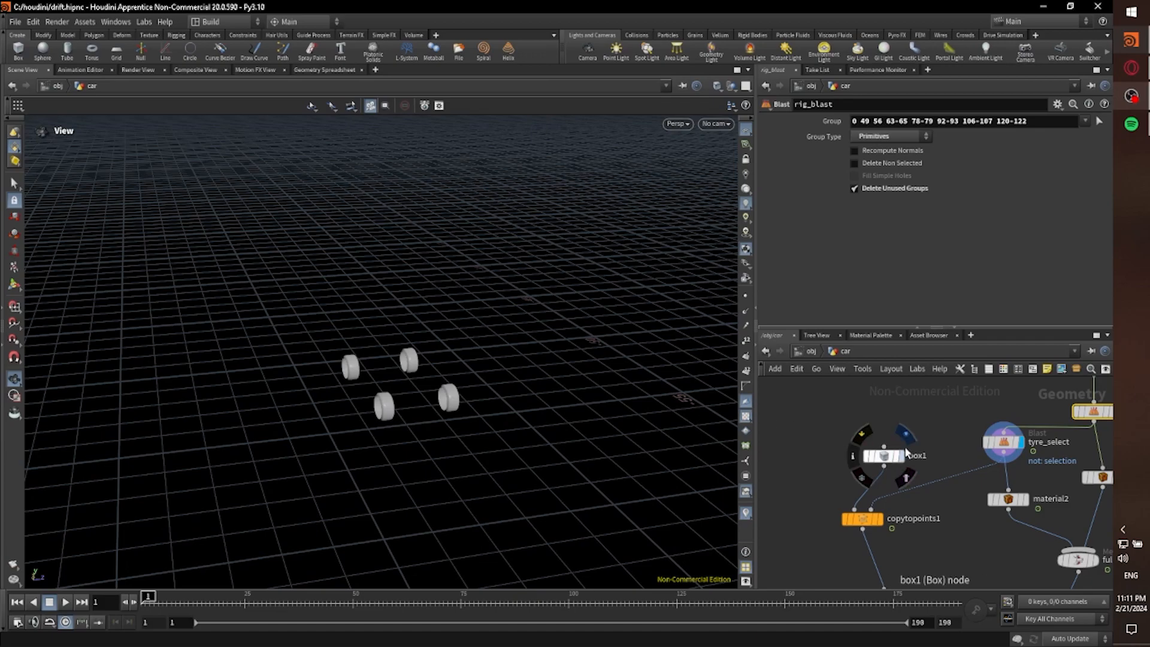
drag(941, 430, 854, 470)
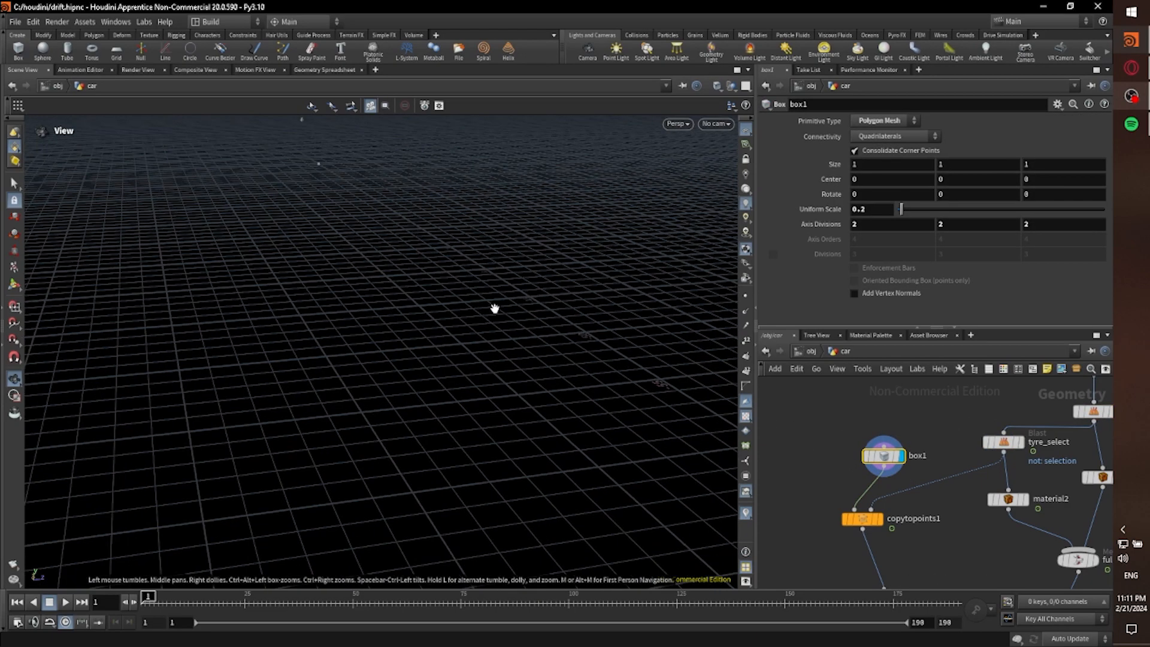
click(876, 520)
drag(442, 374, 404, 438)
middle_drag(948, 552, 878, 545)
click(893, 543)
scroll(858, 513, down, 1)
scroll(884, 550, up, 2)
scroll(880, 548, down, 1)
scroll(925, 486, down, 1)
scroll(906, 480, up, 1)
scroll(896, 508, up, 1)
scroll(896, 488, up, 1)
scroll(894, 487, down, 2)
scroll(867, 542, up, 1)
scroll(871, 543, down, 1)
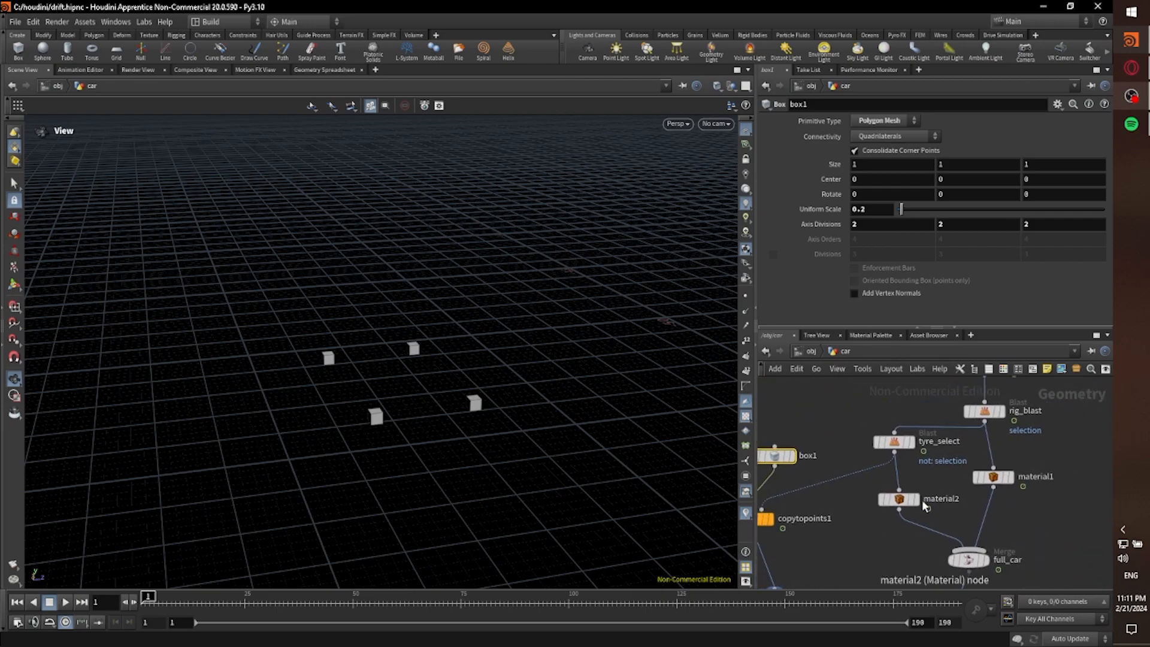
Step: Display the tyres' material2 output and browse the Audi R8 reference images on the TurboSquid page in the browser
click(915, 500)
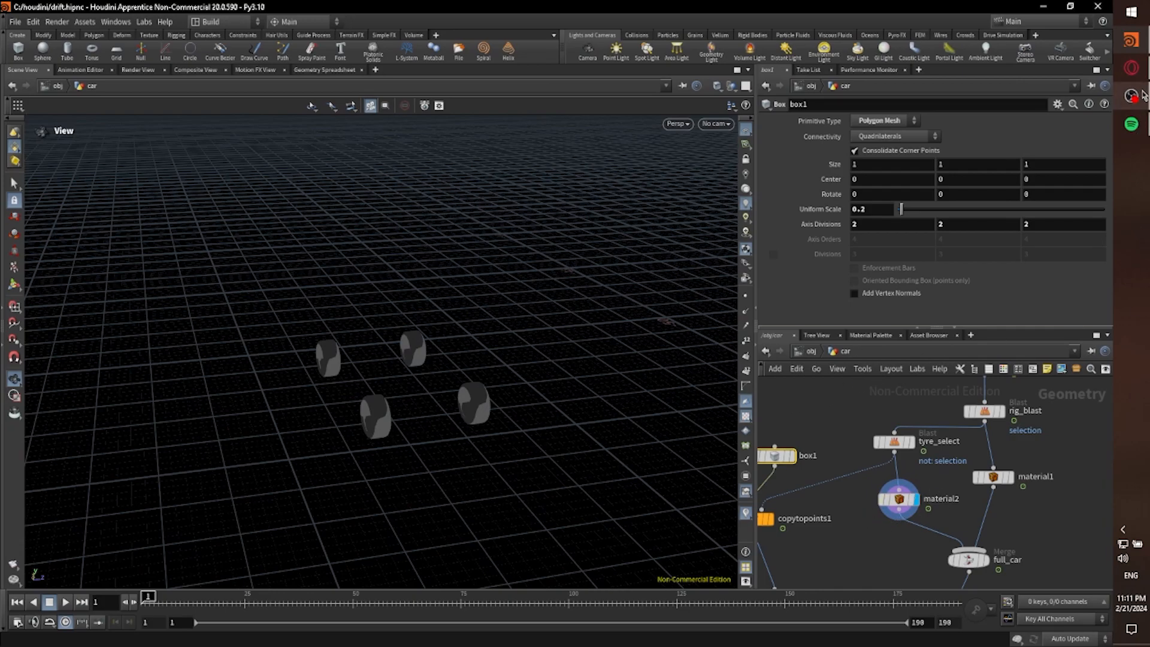
click(1131, 68)
click(38, 378)
click(39, 378)
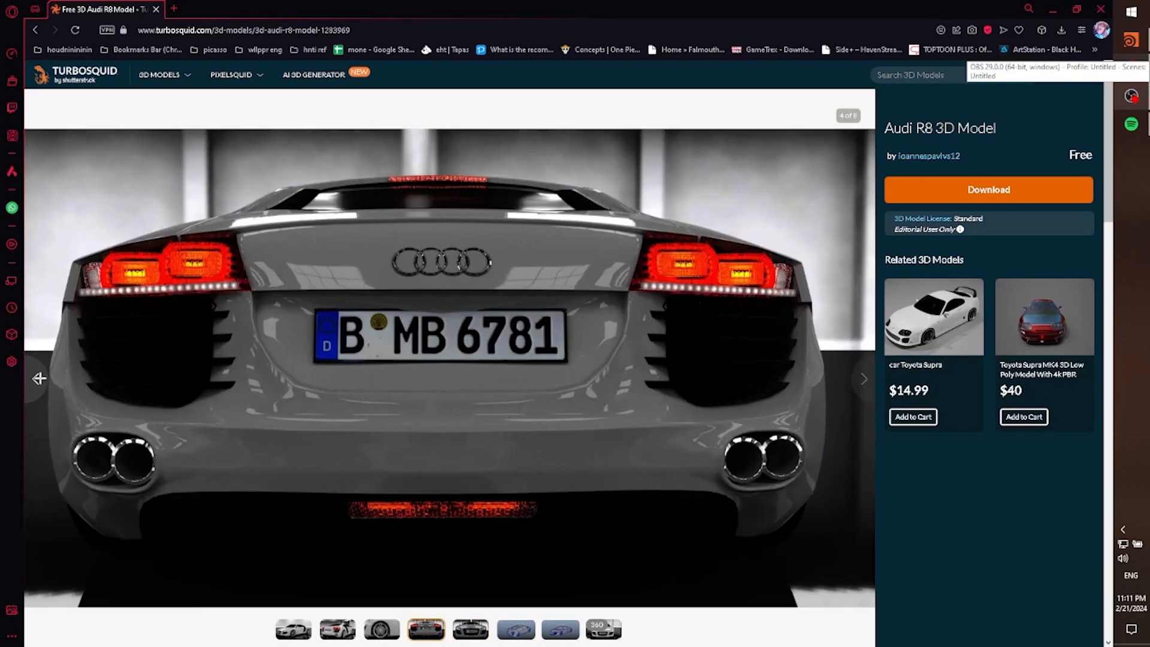
click(39, 378)
click(39, 378)
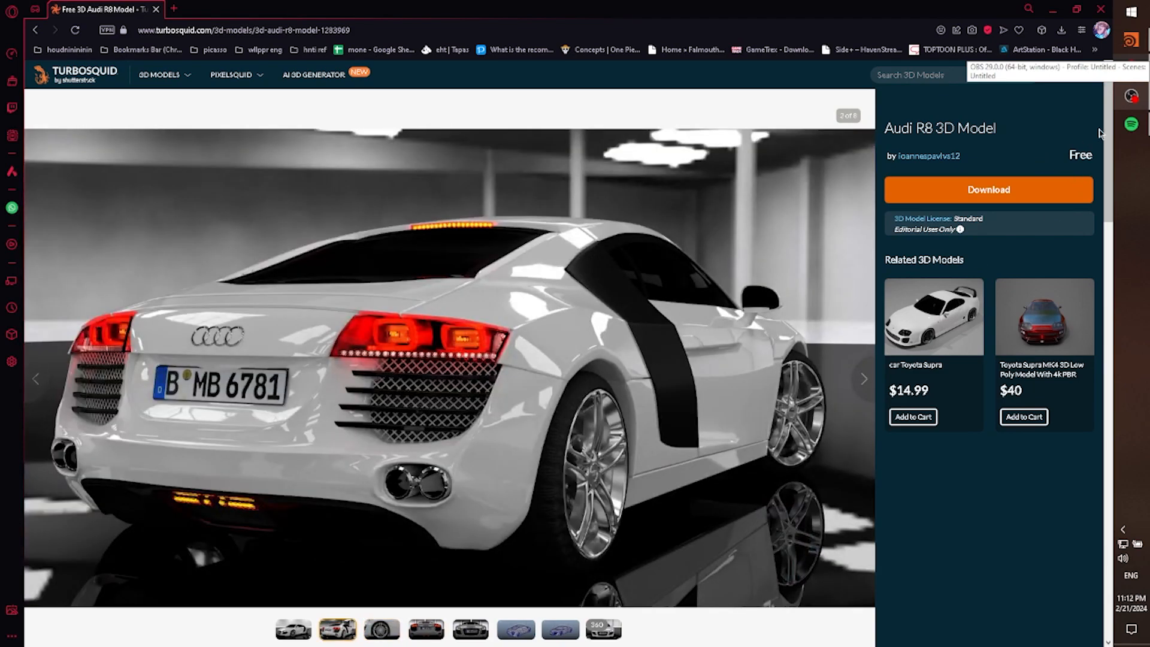
Step: Return to Houdini and review the tyre, car, concrete and smoke materials in the Material Palette
click(1137, 68)
click(871, 336)
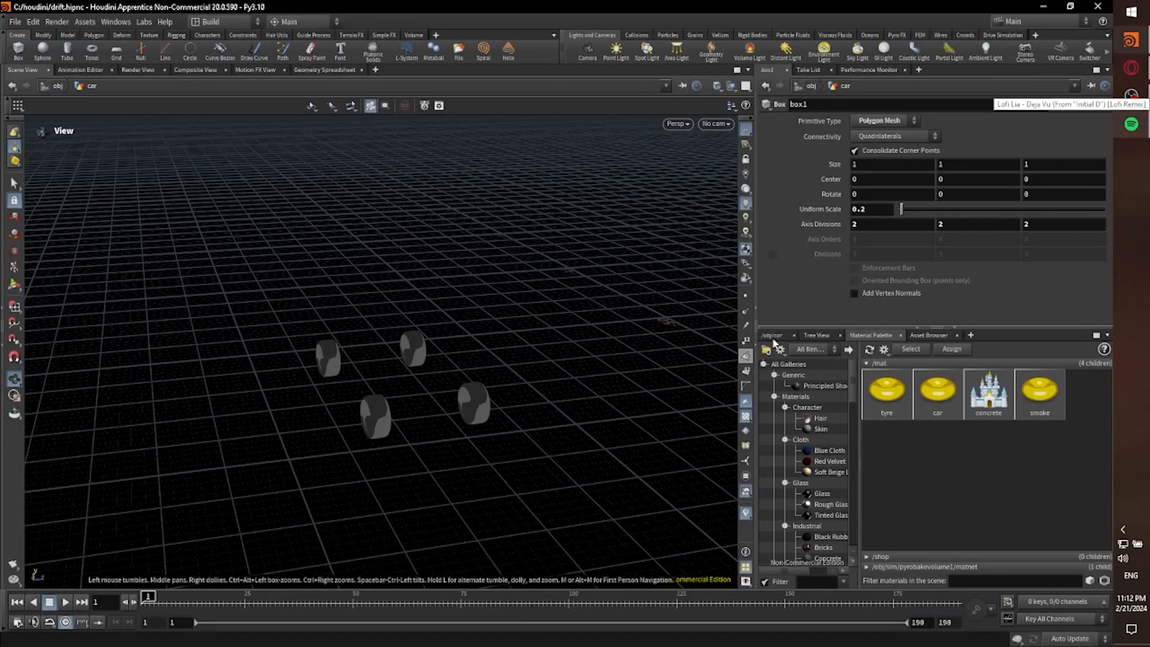
click(762, 337)
Step: Display the material1 output and inspect the car body with its assigned material
middle_drag(972, 506, 954, 435)
scroll(935, 493, down, 1)
click(962, 468)
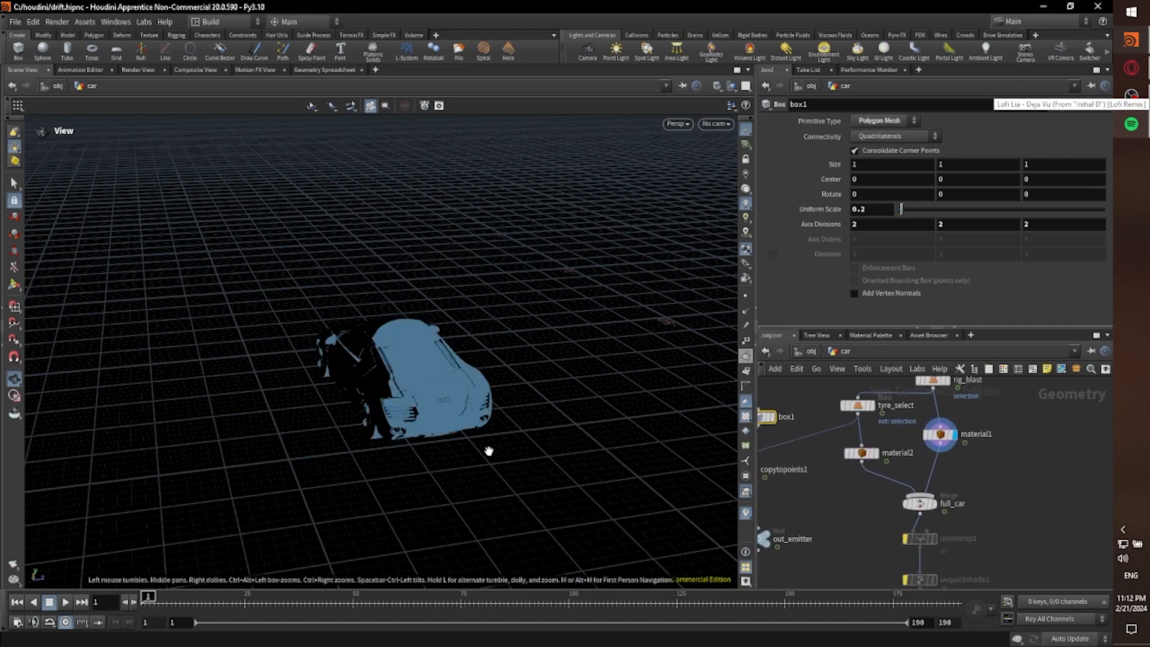
drag(503, 449, 471, 437)
middle_drag(490, 457, 461, 299)
Step: Display the full_car merge output with the body and tyres combined
middle_drag(867, 527, 879, 410)
middle_drag(884, 517, 878, 554)
mouse_move(943, 446)
click(948, 414)
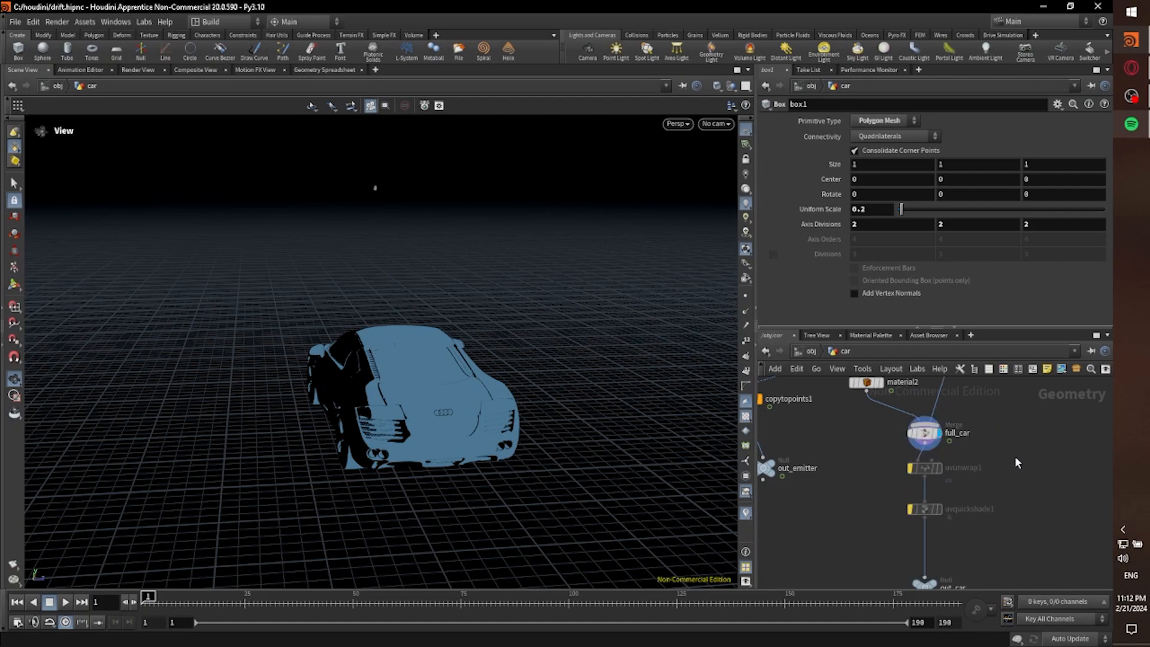
Step: Return to the object level and open the scene geometry network
middle_drag(1015, 457, 1032, 448)
click(810, 351)
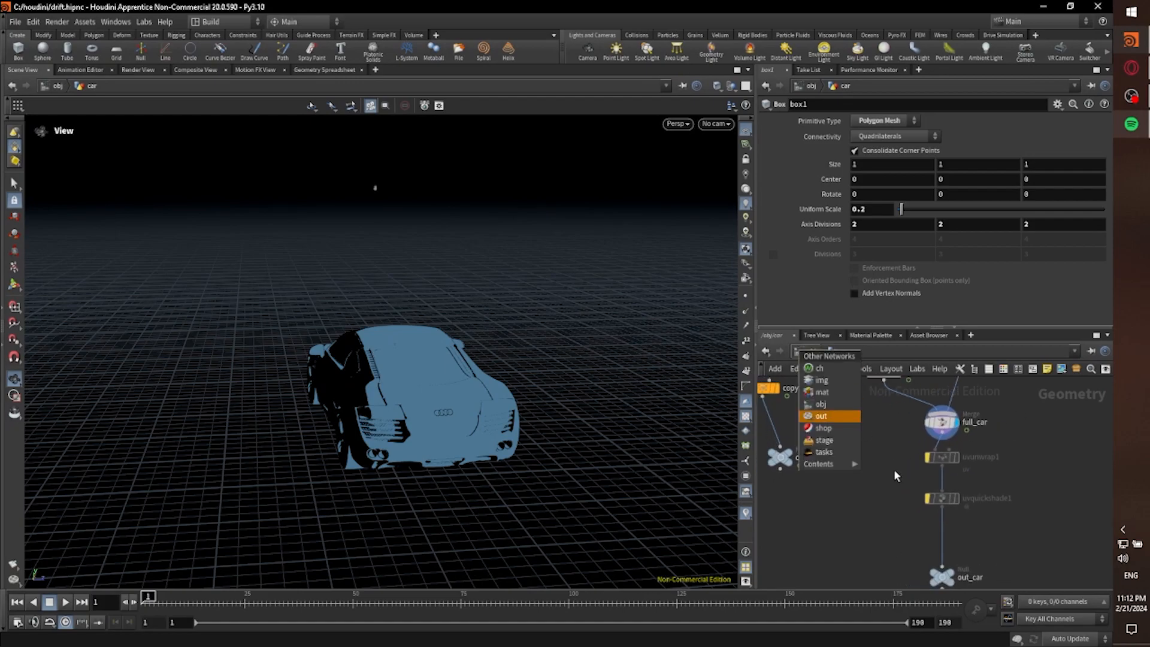
click(824, 405)
click(809, 353)
scroll(850, 500, down, 2)
mouse_move(852, 498)
middle_down()
mouse_move(844, 480)
mouse_move(841, 491)
middle_up()
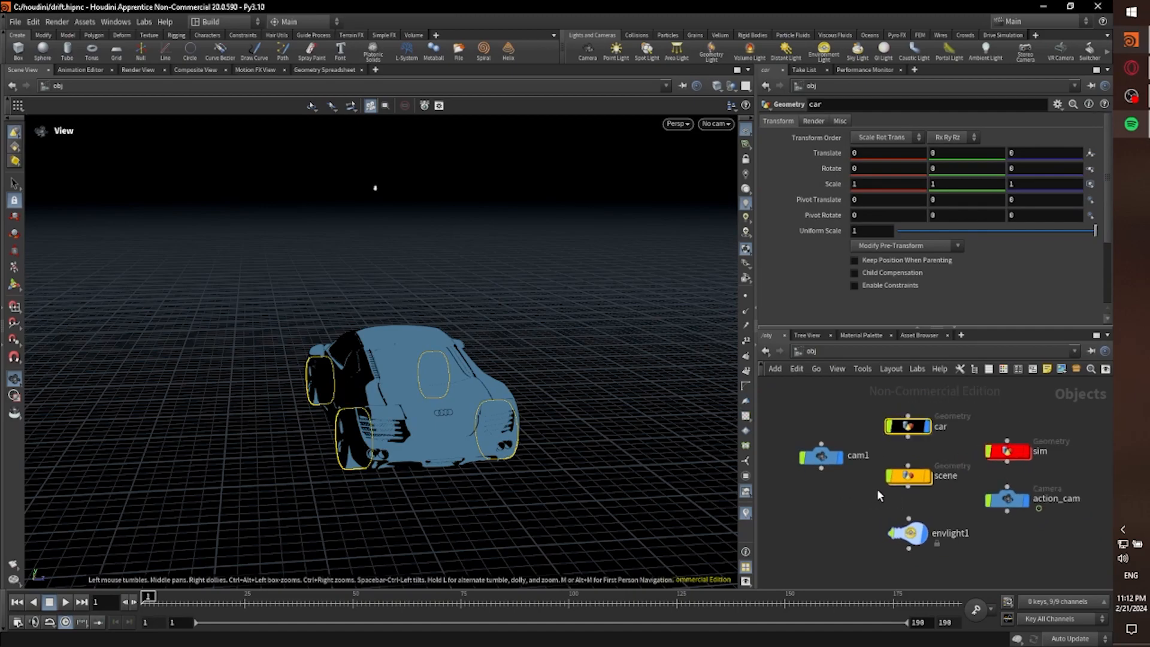
double_click(907, 476)
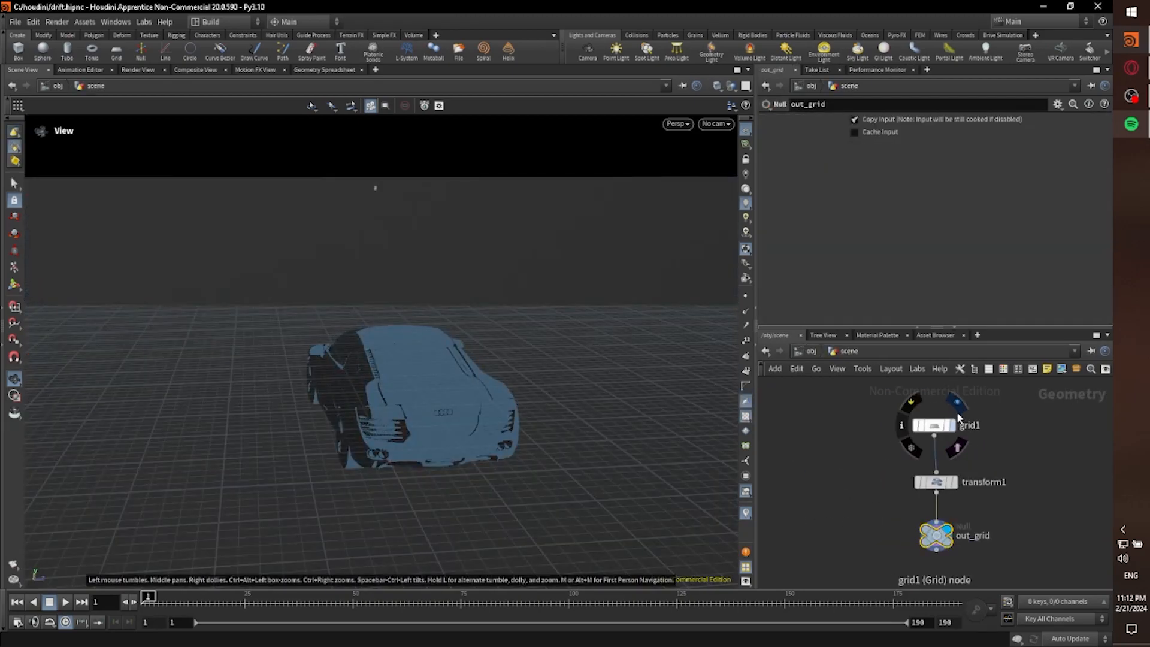
Step: Compare the ground plane at grid1 with its transformed version at out_grid, leaving out_grid displayed
click(953, 425)
scroll(516, 382, down, 5)
drag(368, 487, 549, 516)
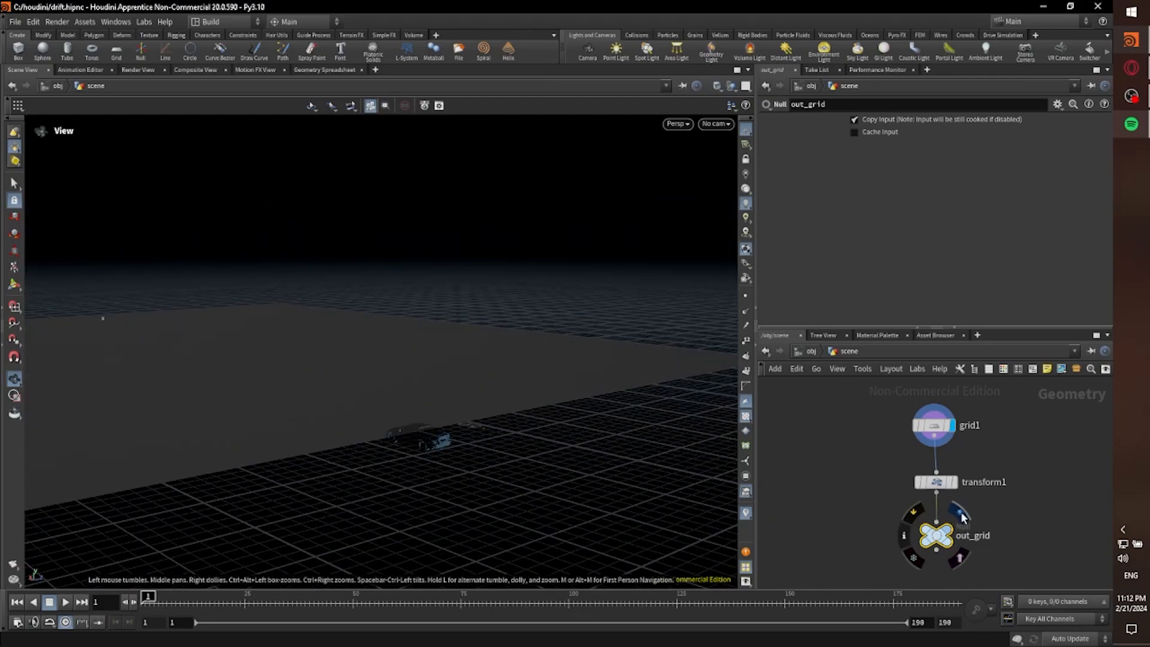
click(960, 517)
mouse_move(455, 455)
mouse_down()
mouse_move(430, 432)
mouse_move(452, 459)
mouse_up()
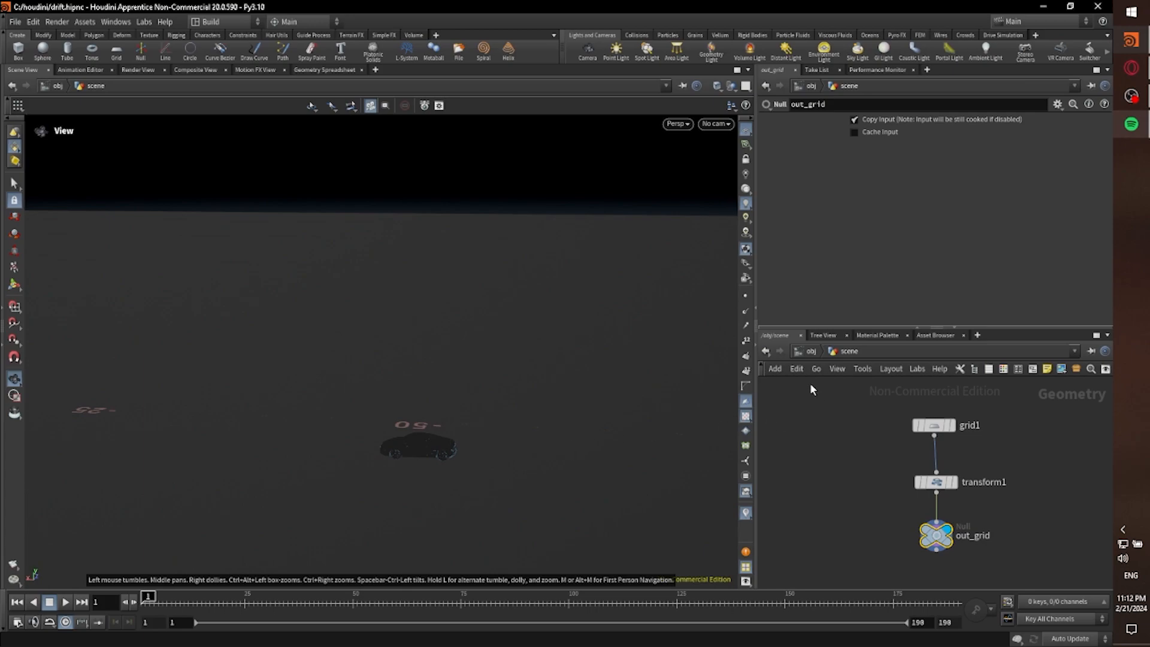
Step: Return to the object level and open the sim geometry network at its first nodes
click(811, 351)
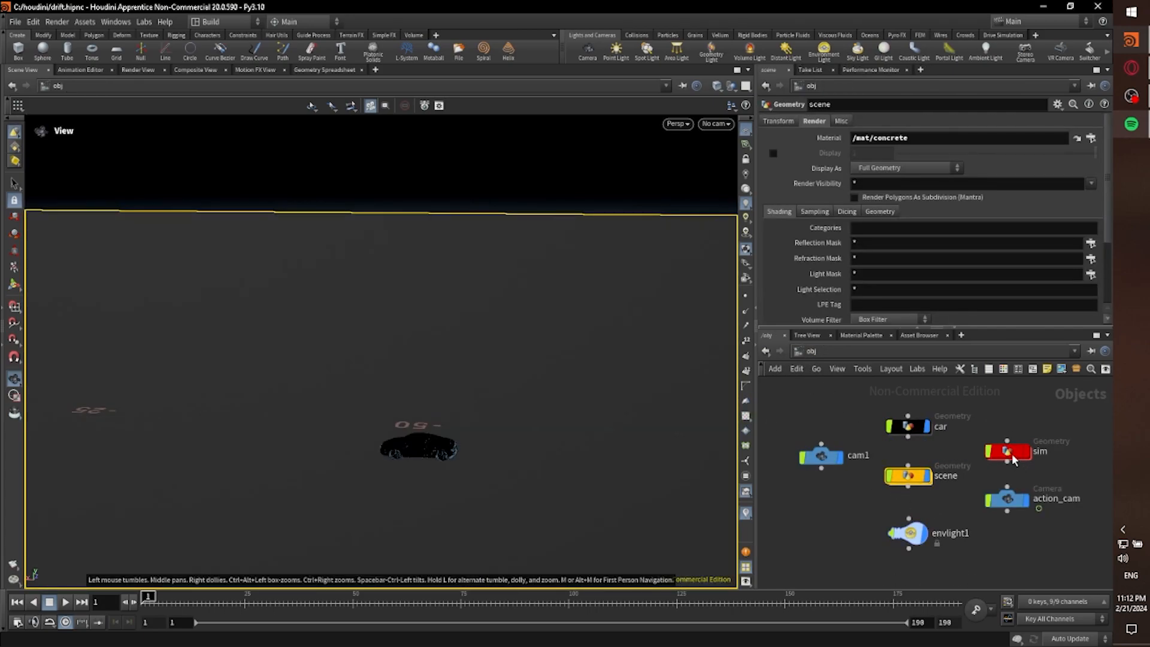
double_click(1013, 457)
scroll(861, 545, up, 1)
middle_drag(853, 494, 863, 571)
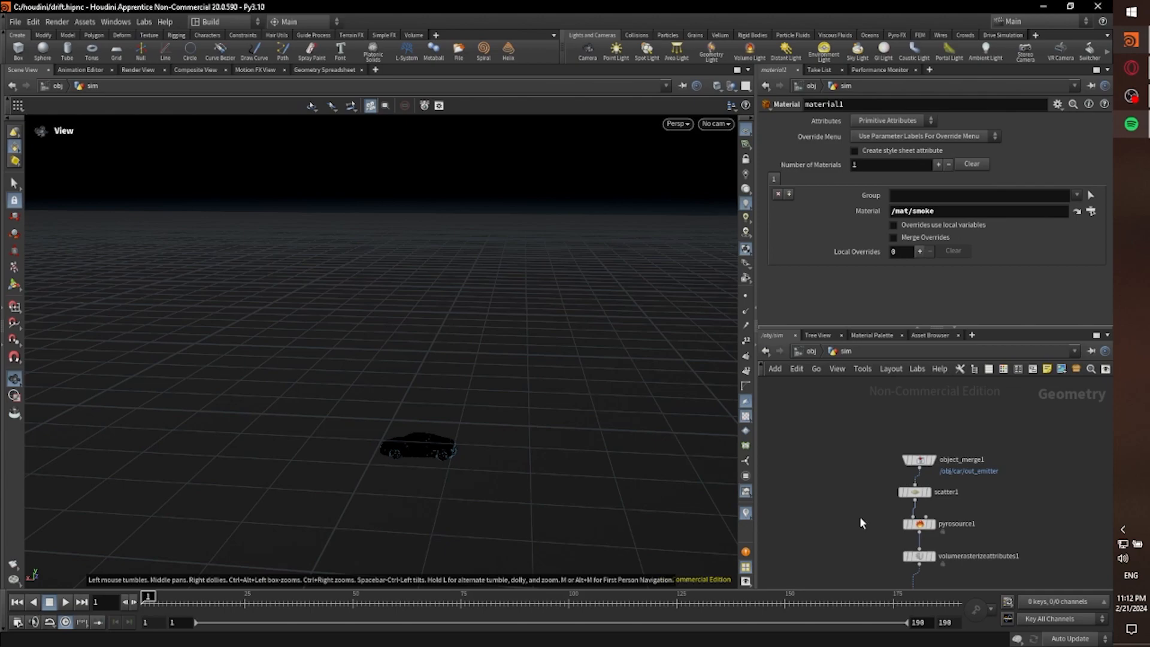
Step: Display object_merge1 and inspect the imported emitter boxes at the car's wheels
scroll(860, 517, up, 3)
click(957, 448)
right_click(550, 427)
click(599, 304)
drag(536, 426, 401, 463)
mouse_move(151, 601)
mouse_down()
mouse_move(214, 601)
mouse_move(147, 601)
mouse_up()
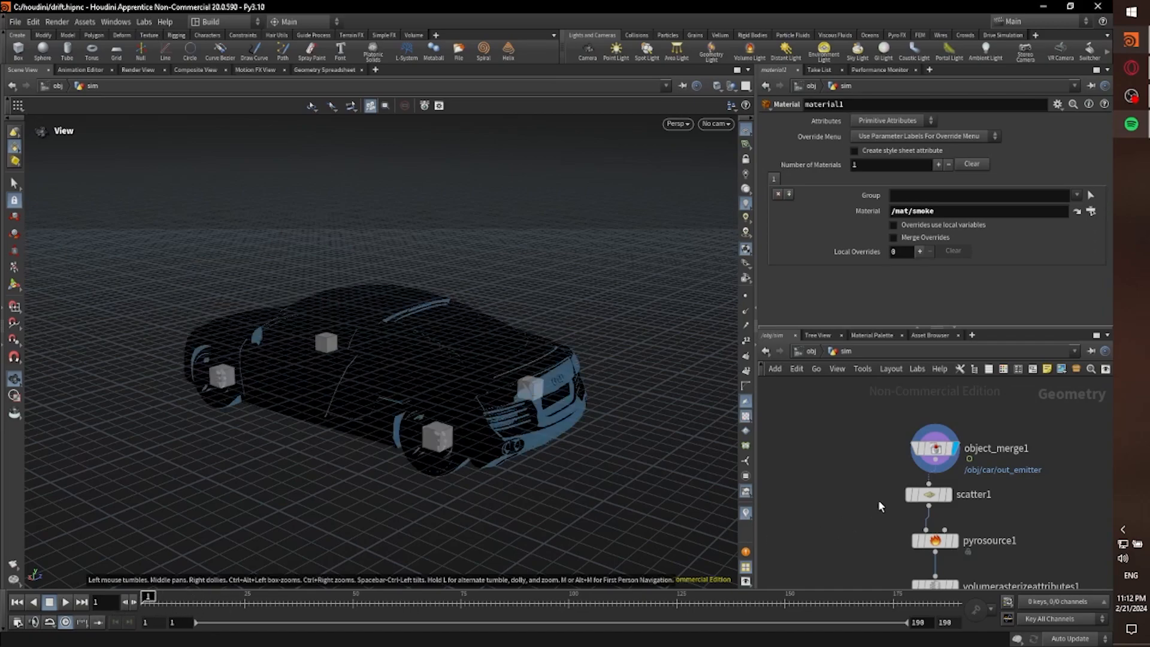
Step: Display the scatter1 output and turn on point display in the viewport
click(952, 473)
scroll(468, 451, up, 1)
mouse_move(468, 451)
mouse_down()
mouse_move(420, 469)
mouse_move(471, 471)
mouse_up()
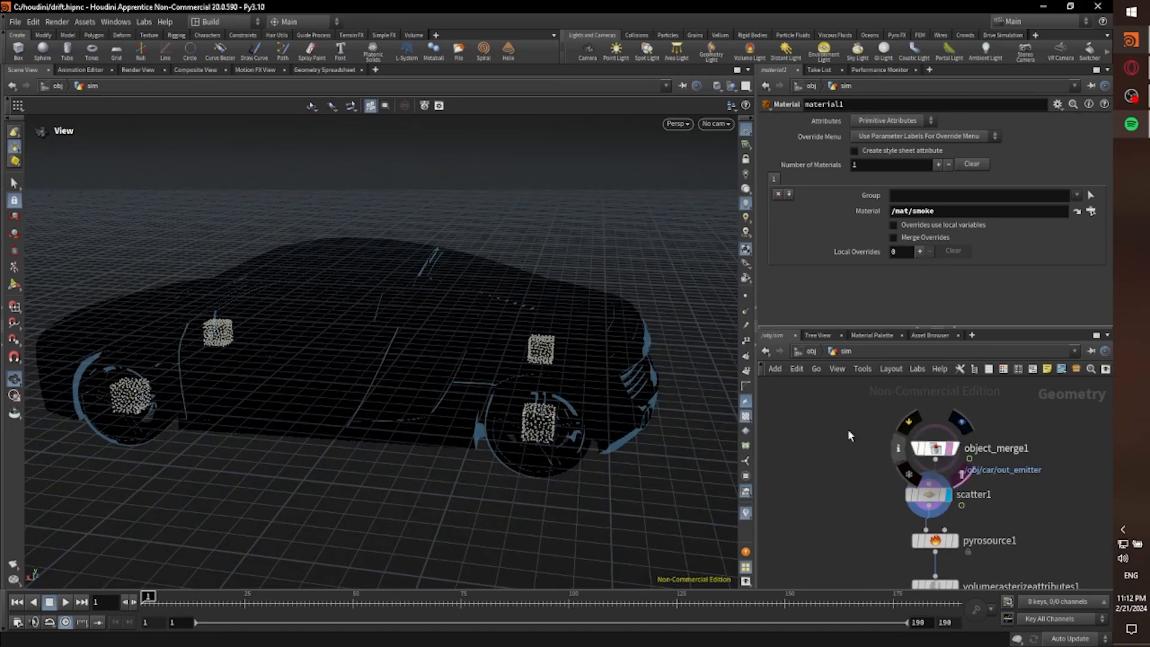
click(957, 433)
click(746, 297)
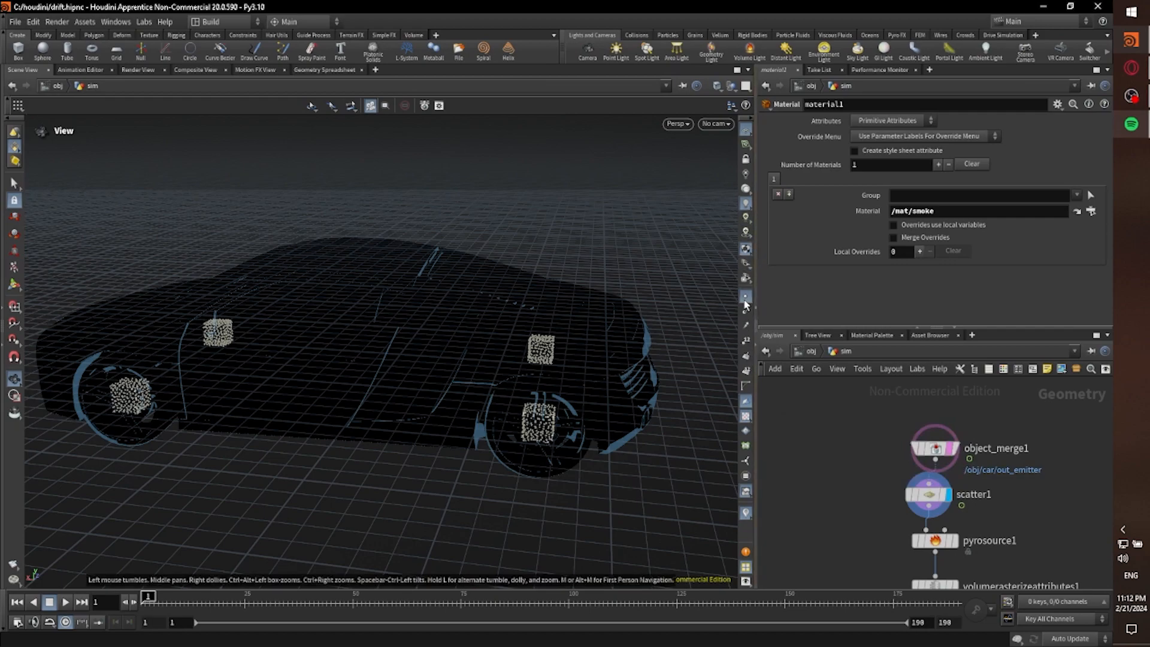
Step: Compare the emitter boxes at object_merge1 with the scattered points at scatter1
mouse_move(953, 448)
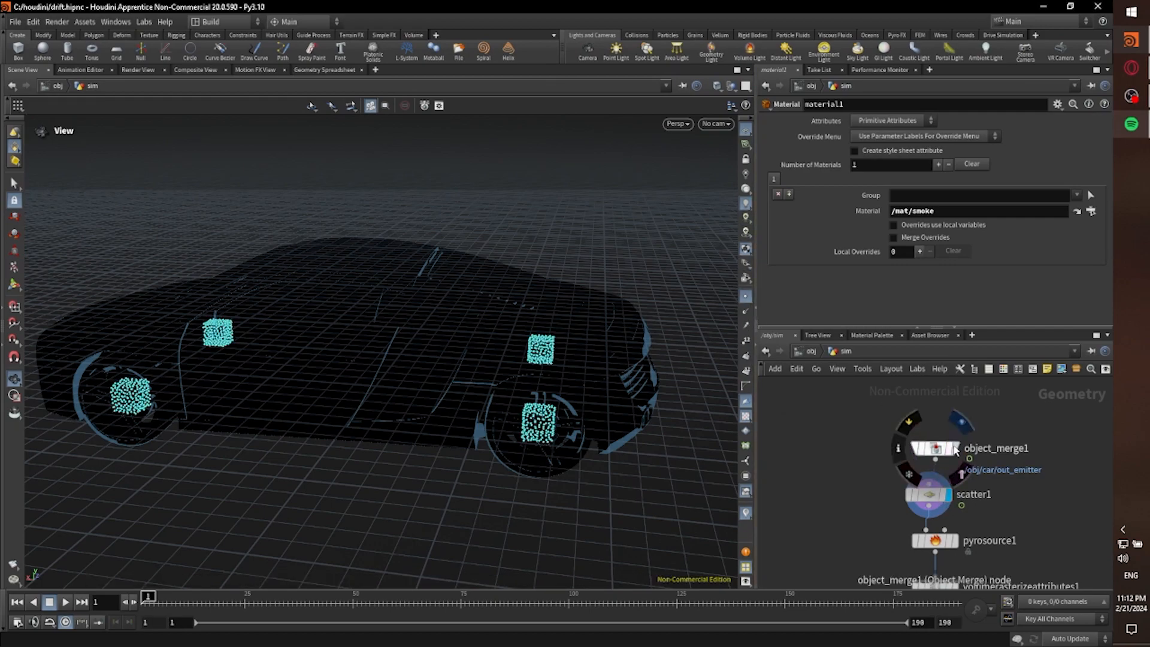
click(962, 422)
drag(592, 436, 395, 441)
click(962, 481)
scroll(878, 456, up, 1)
middle_drag(879, 457, 842, 479)
scroll(878, 384, down, 1)
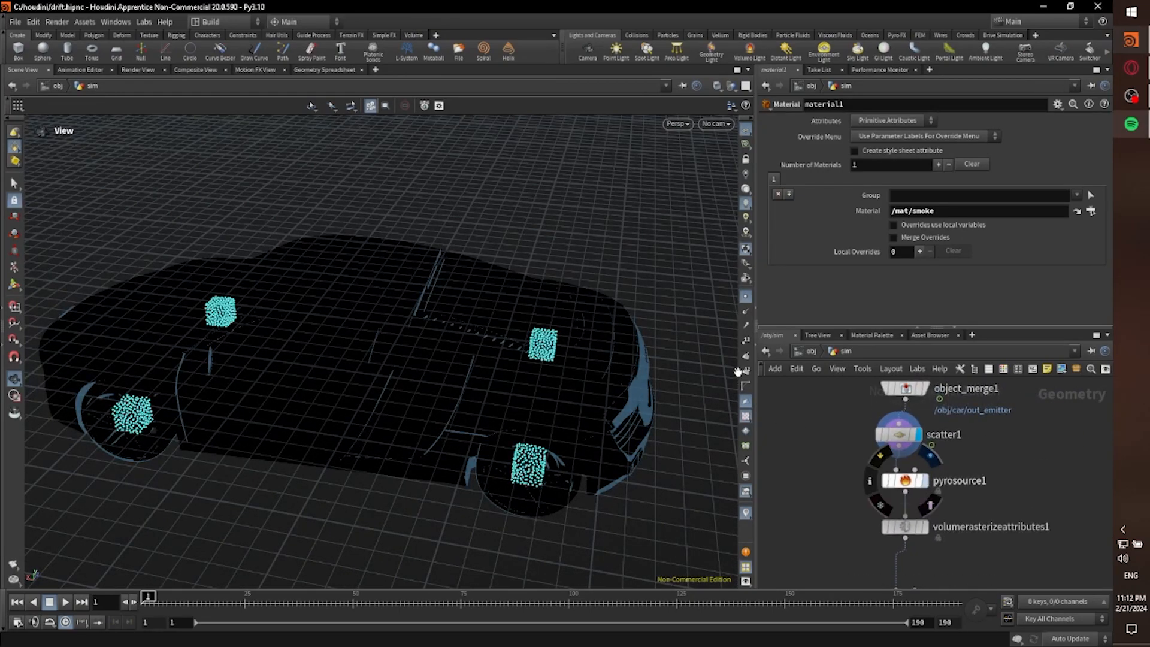
Step: Display pyrosource1 and review its Density, Temperature and Velocity attribute settings
click(927, 481)
click(905, 480)
scroll(840, 235, down, 3)
scroll(863, 254, down, 2)
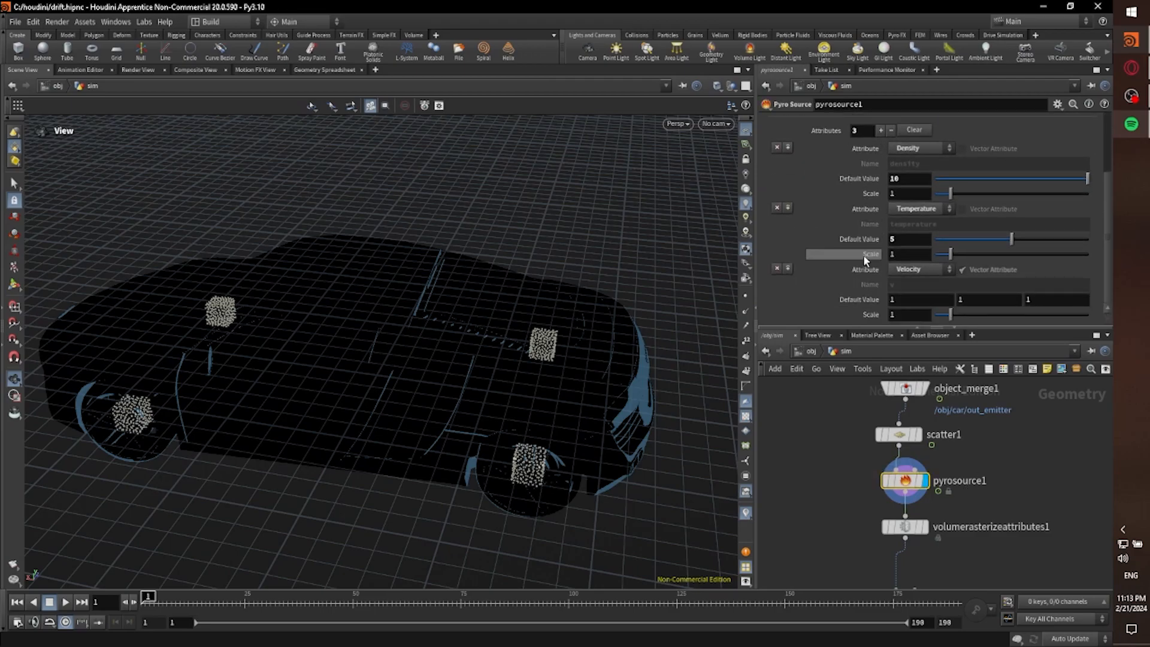
scroll(858, 281, up, 2)
Step: Examine the pyrosource1 emission points around the wheels alongside the node's particle and attribute parameters
drag(575, 318, 486, 482)
middle_drag(485, 481, 562, 514)
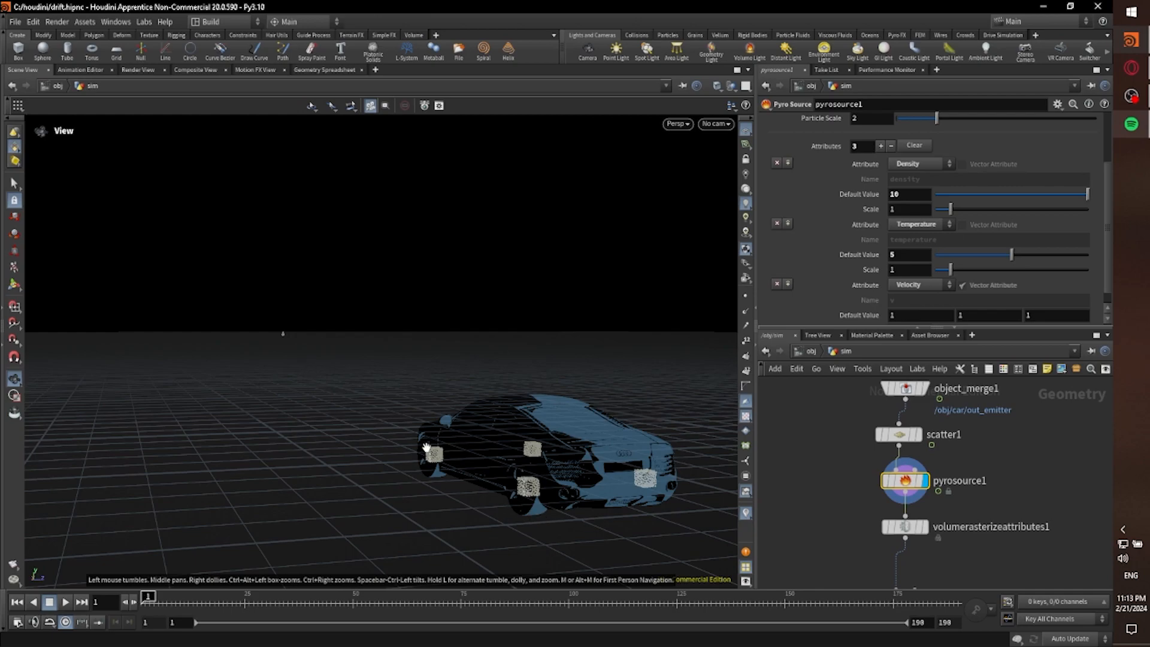
drag(424, 414, 497, 440)
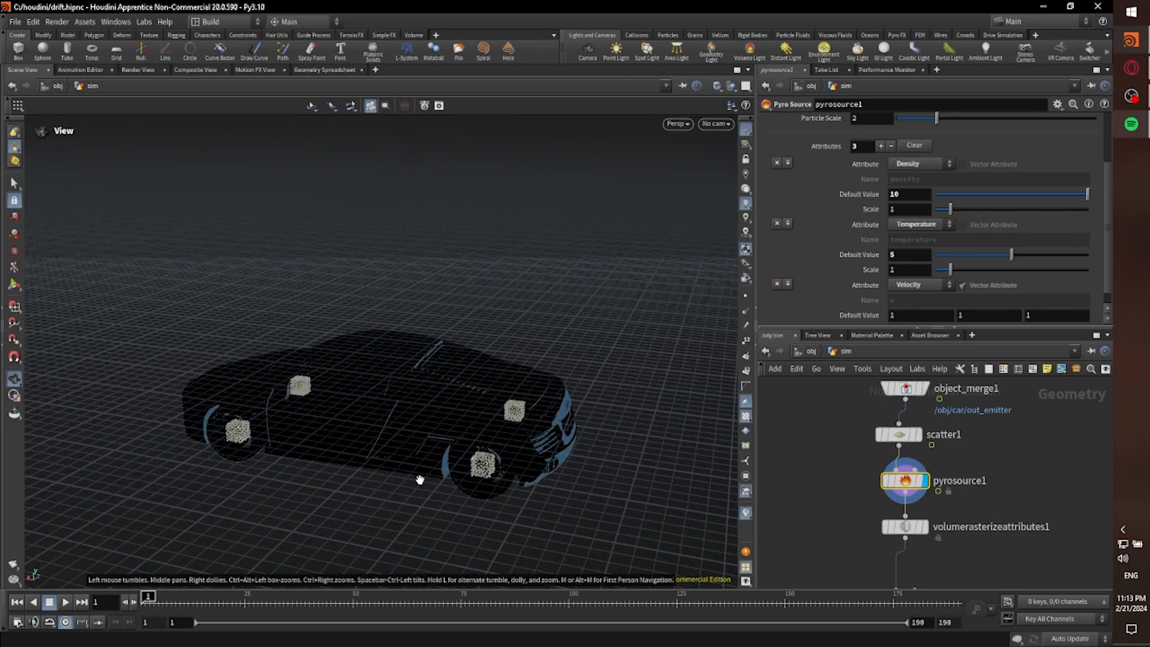
scroll(838, 269, up, 3)
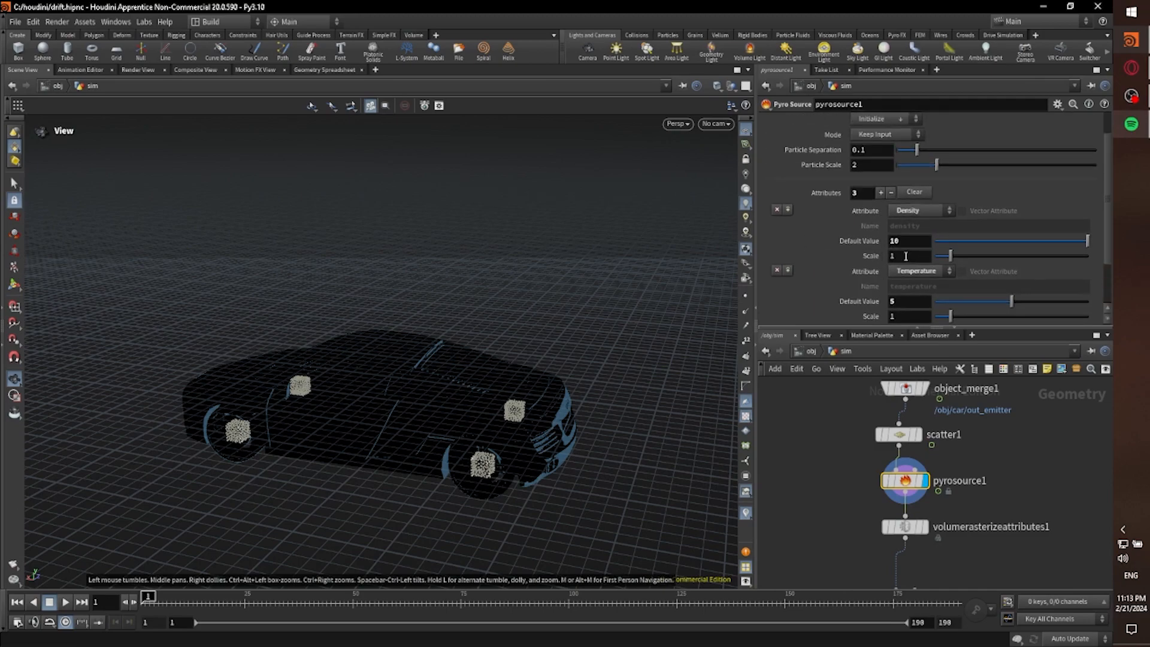
scroll(823, 272, down, 1)
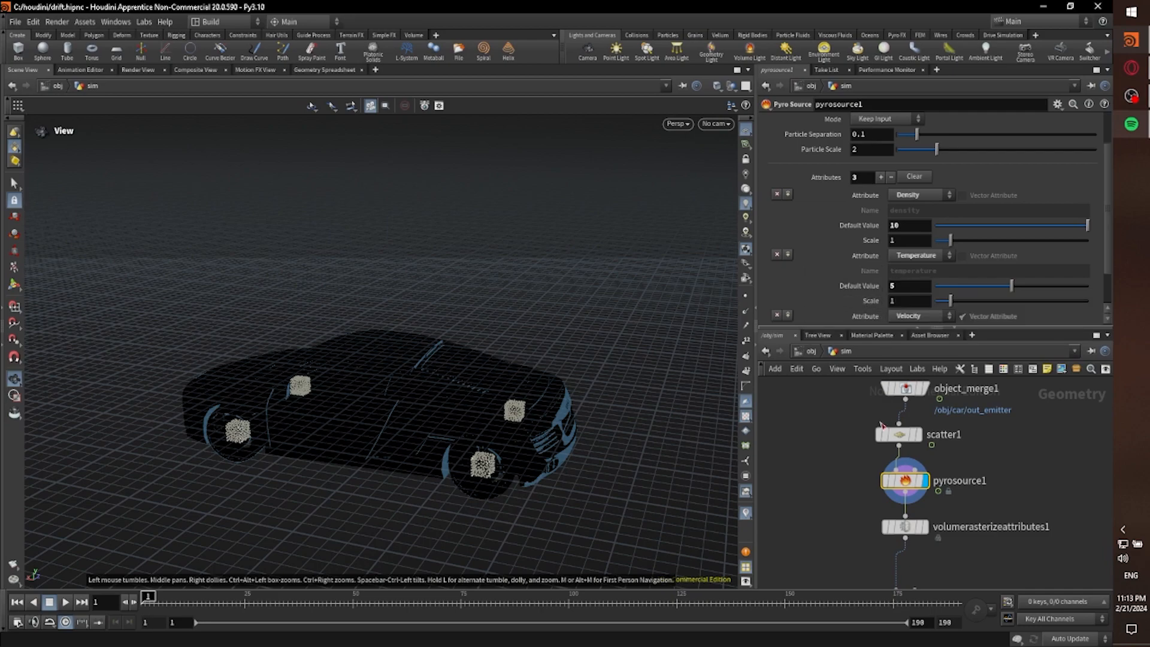
scroll(827, 473, down, 2)
middle_drag(807, 471, 805, 492)
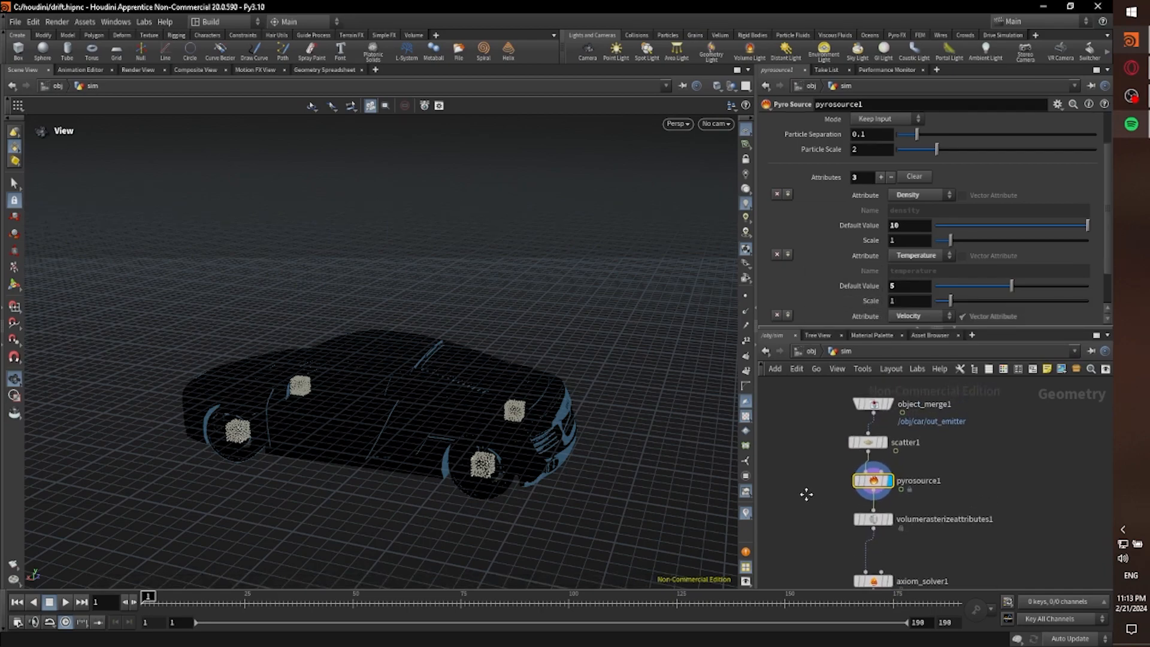
Step: Display volumerasterizeattributes1 and review its filter, voxel size and coverage settings against the rasterized emission volumes at the wheels
drag(443, 480, 483, 462)
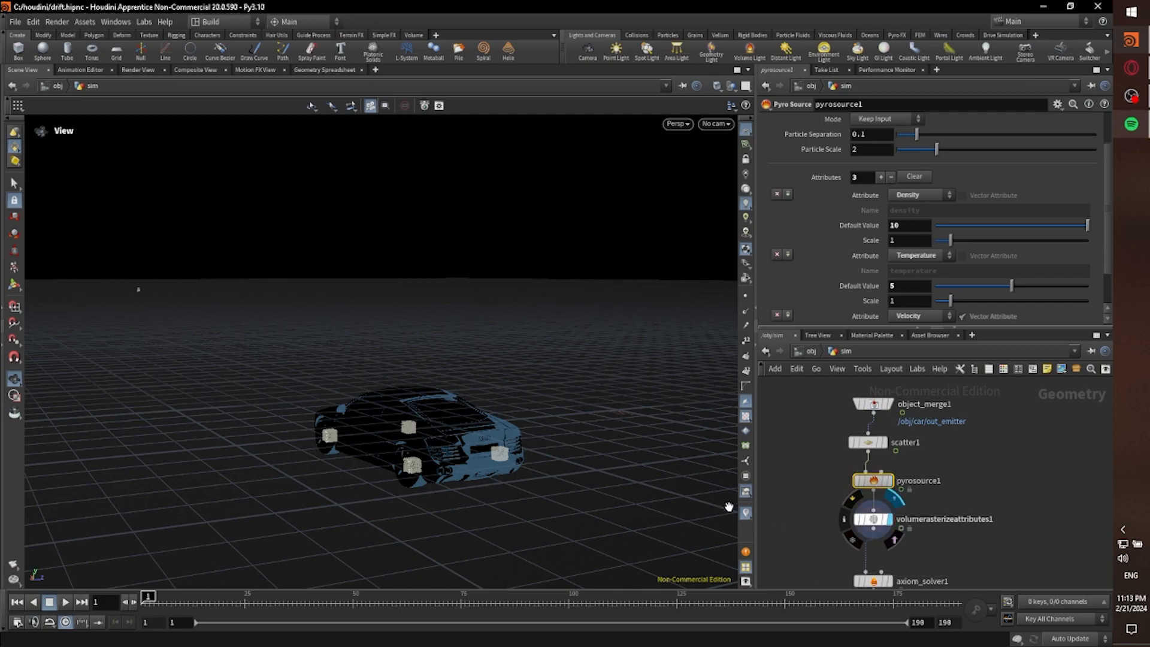
click(889, 519)
click(863, 520)
scroll(836, 264, down, 3)
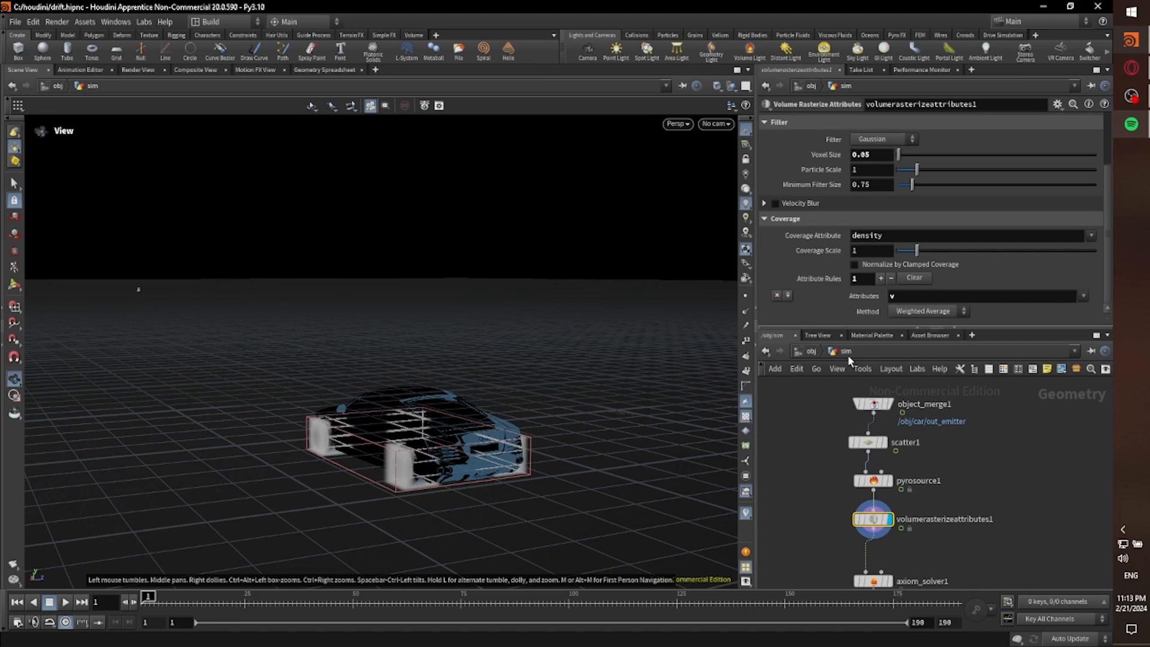
scroll(885, 293, up, 1)
scroll(885, 292, down, 1)
mouse_move(149, 601)
mouse_down()
mouse_move(223, 603)
mouse_move(144, 602)
mouse_up()
Step: Display axiom_solver1 and review its main settings for start frame, solver mode, division size and compute device
middle_drag(816, 575, 830, 467)
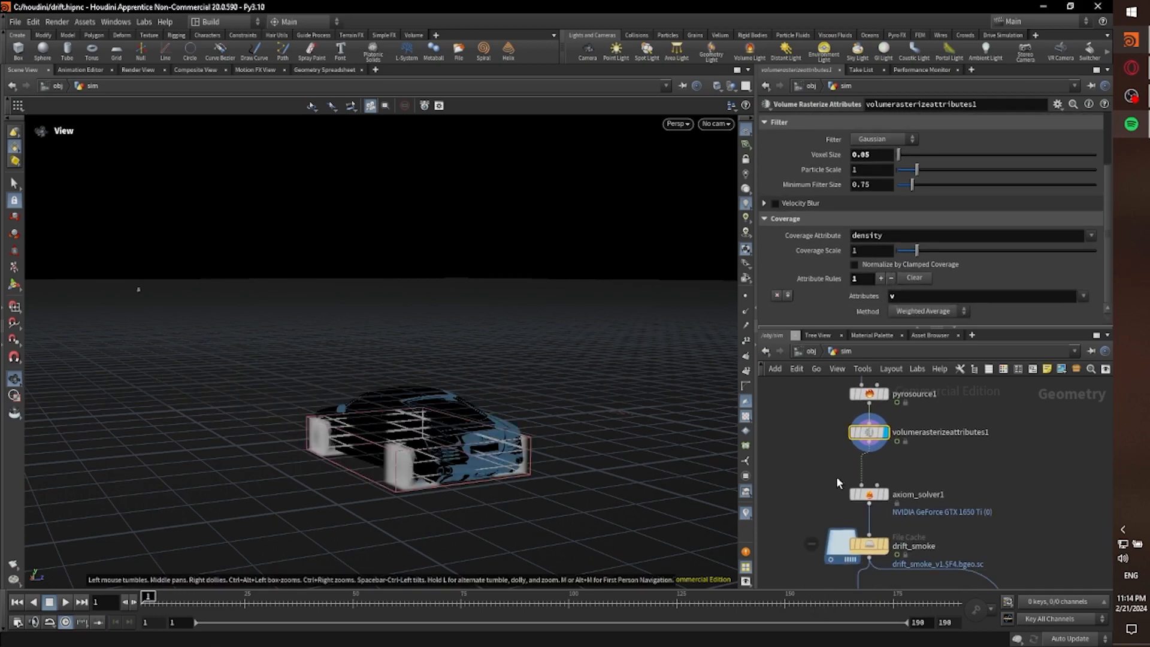
mouse_move(884, 497)
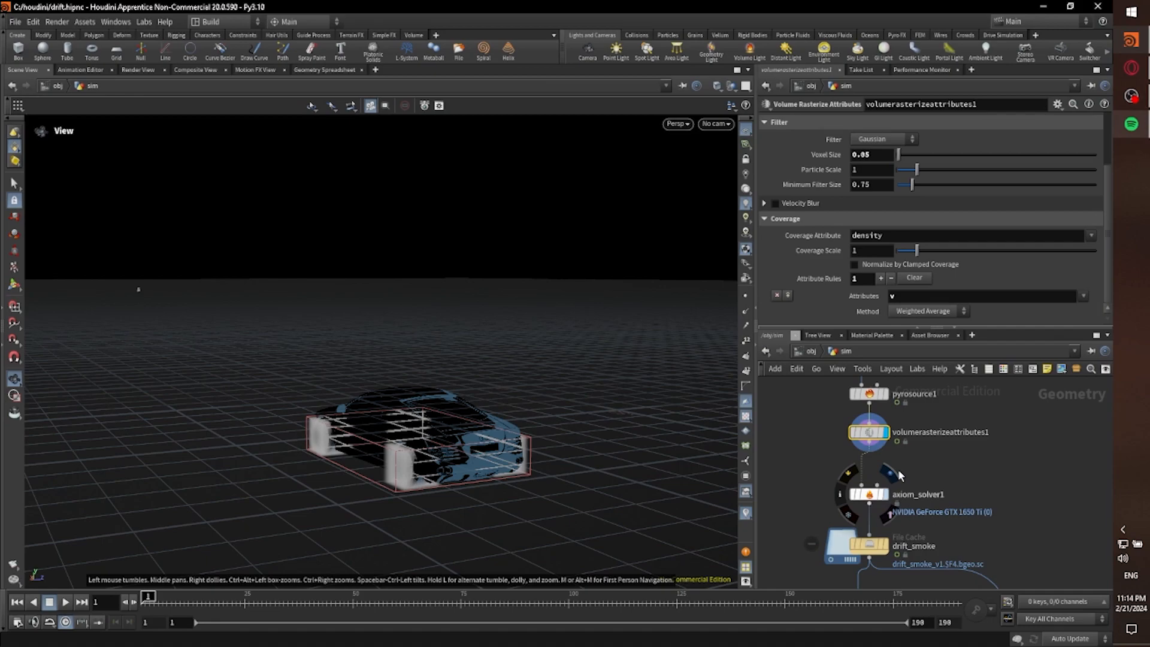
click(895, 473)
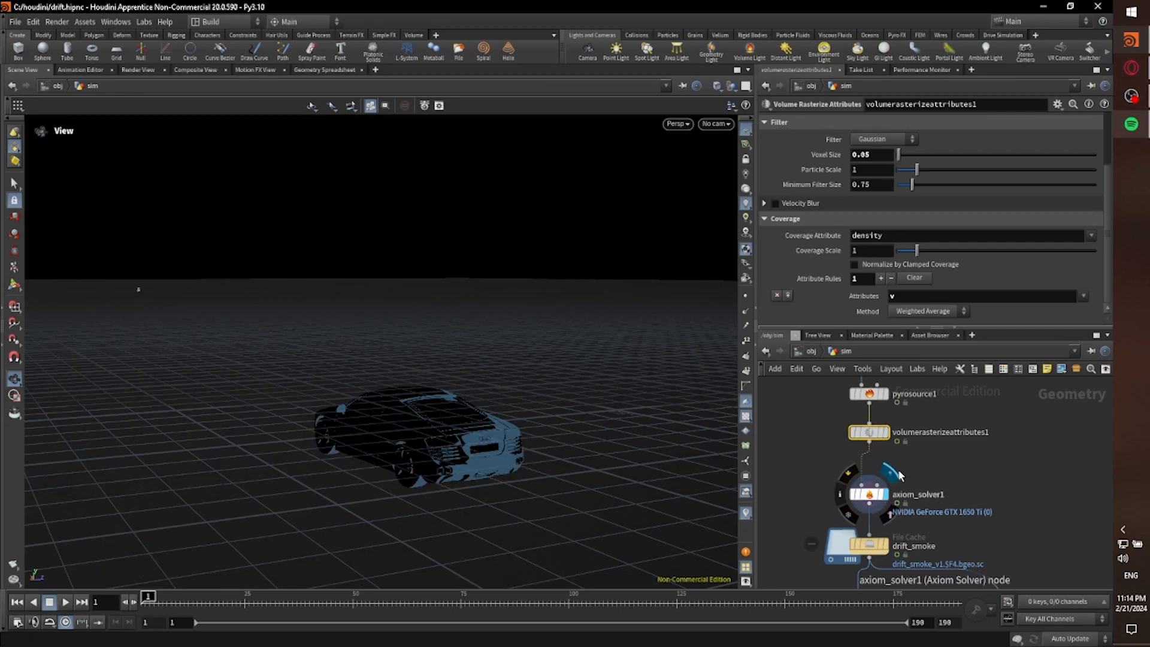
click(869, 493)
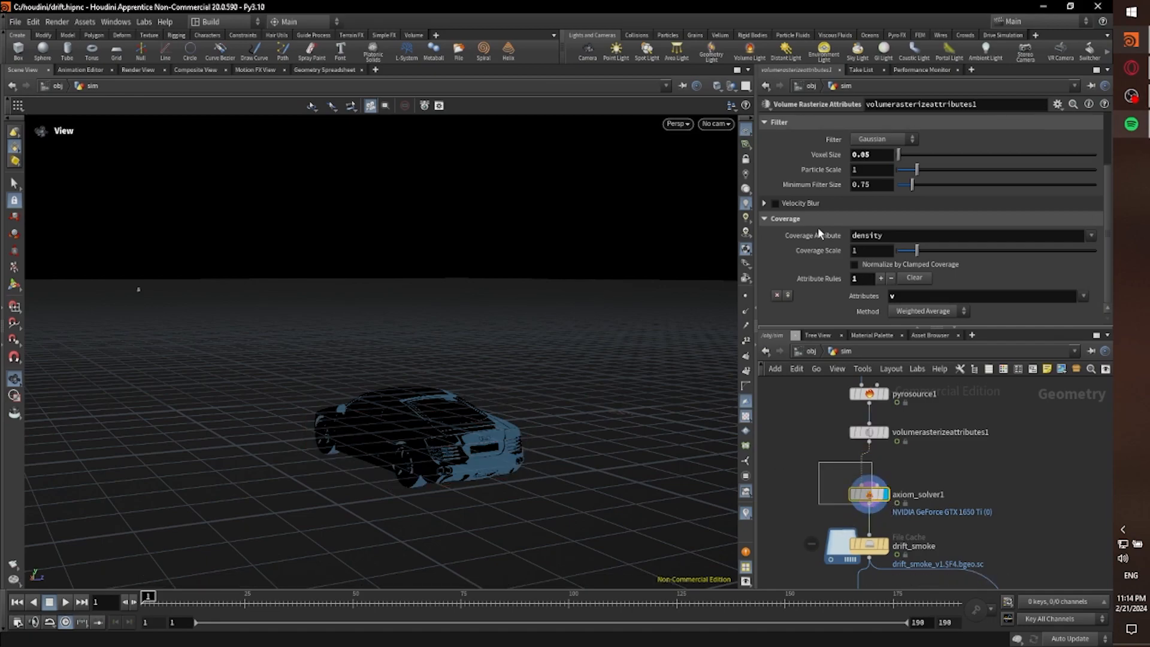
click(771, 137)
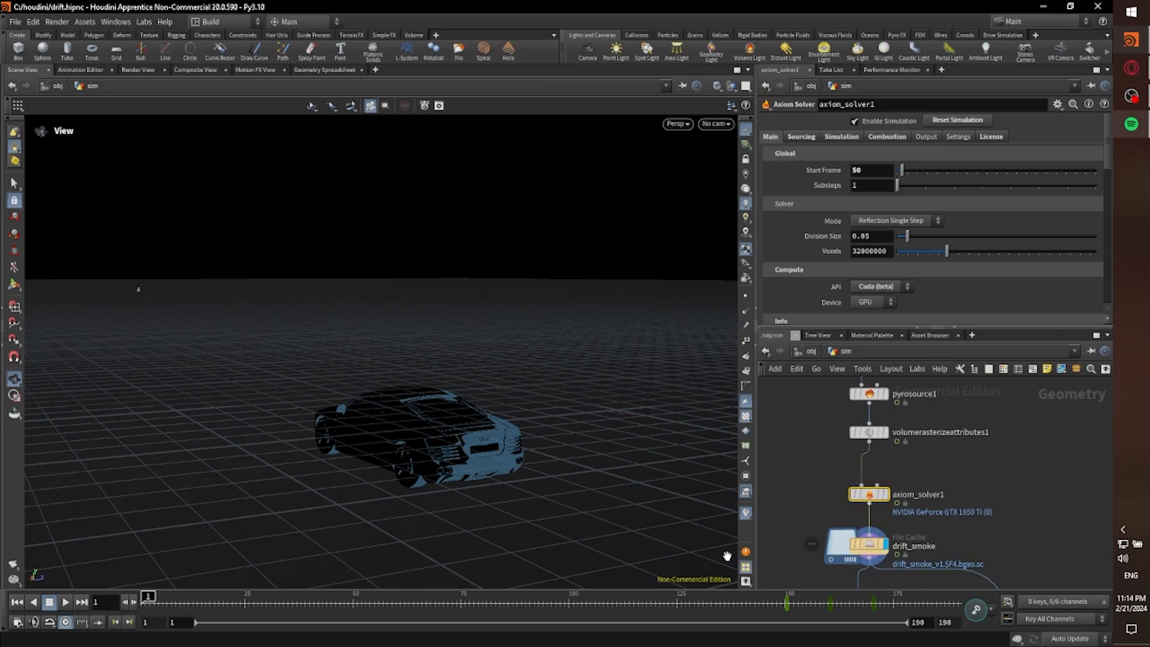
Step: Go to frame 50 with the cached drift_smoke displayed and frame the car to inspect the first smoke at its wheels
click(351, 605)
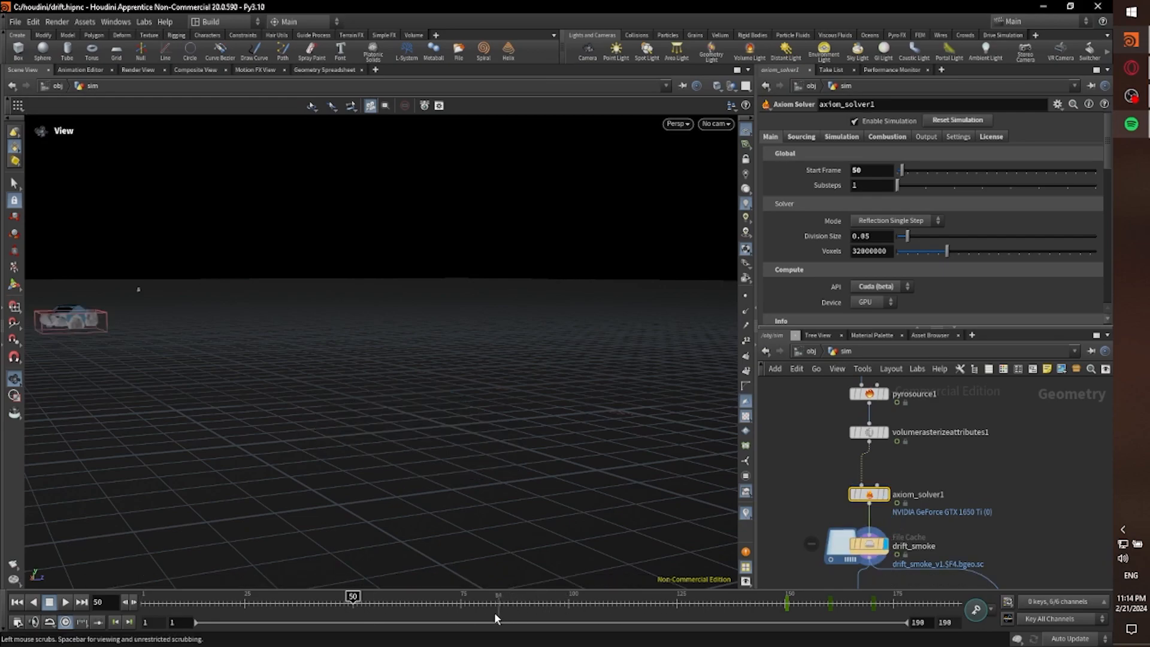
right_click(331, 334)
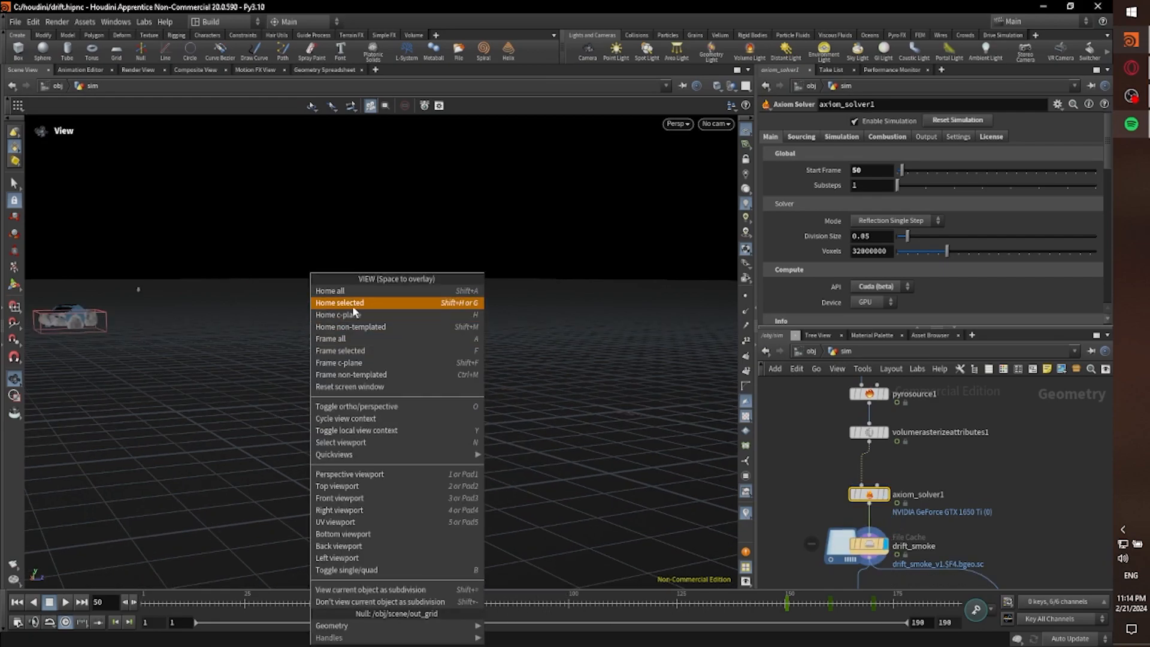
click(352, 307)
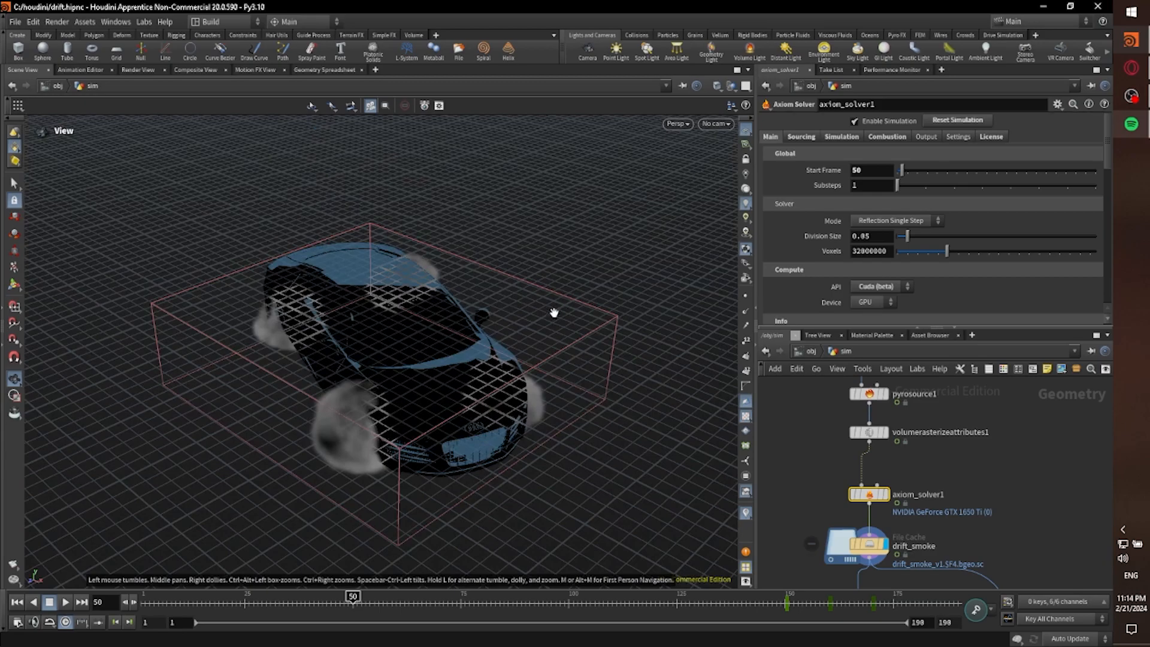
drag(429, 467, 482, 415)
middle_drag(482, 415, 428, 441)
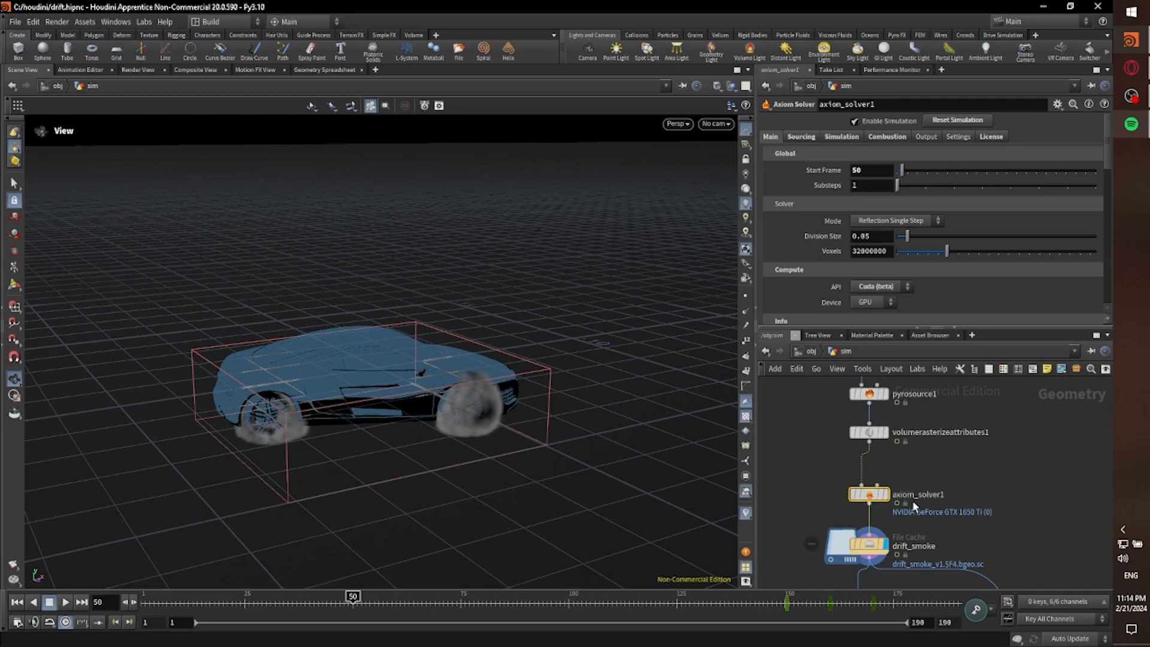
Step: Review the sourcing values of axiom_solver1 for density, temperature, velocity and pressure, and bring up its simulation settings
click(803, 137)
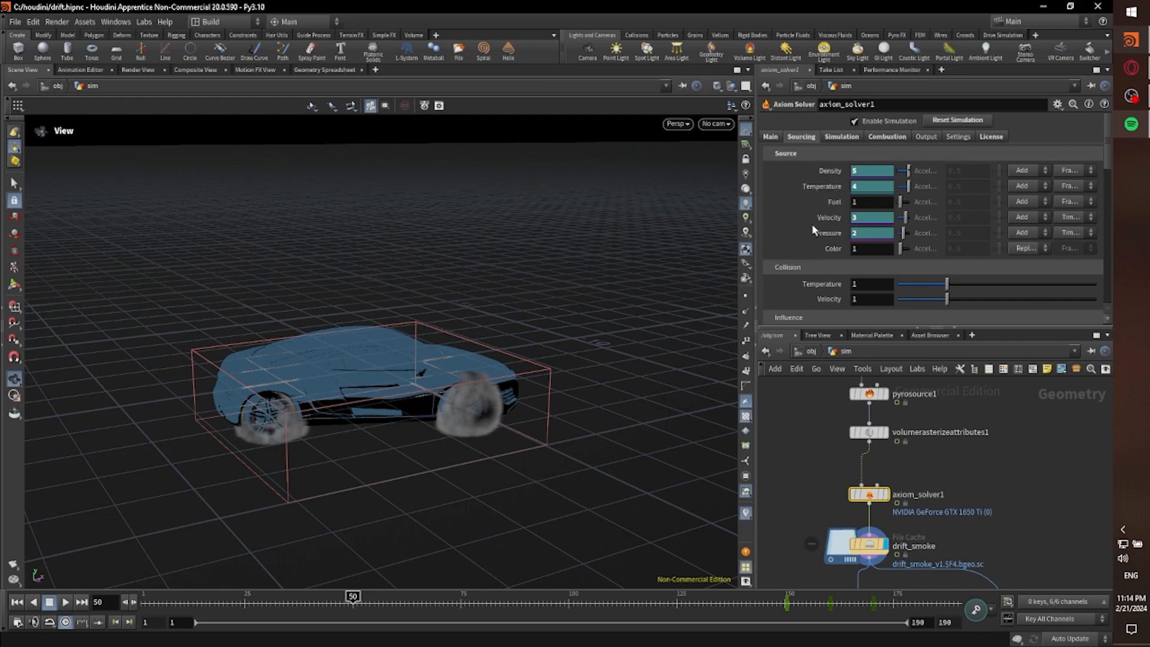
scroll(821, 252, down, 2)
scroll(813, 271, up, 2)
mouse_move(844, 237)
click(840, 137)
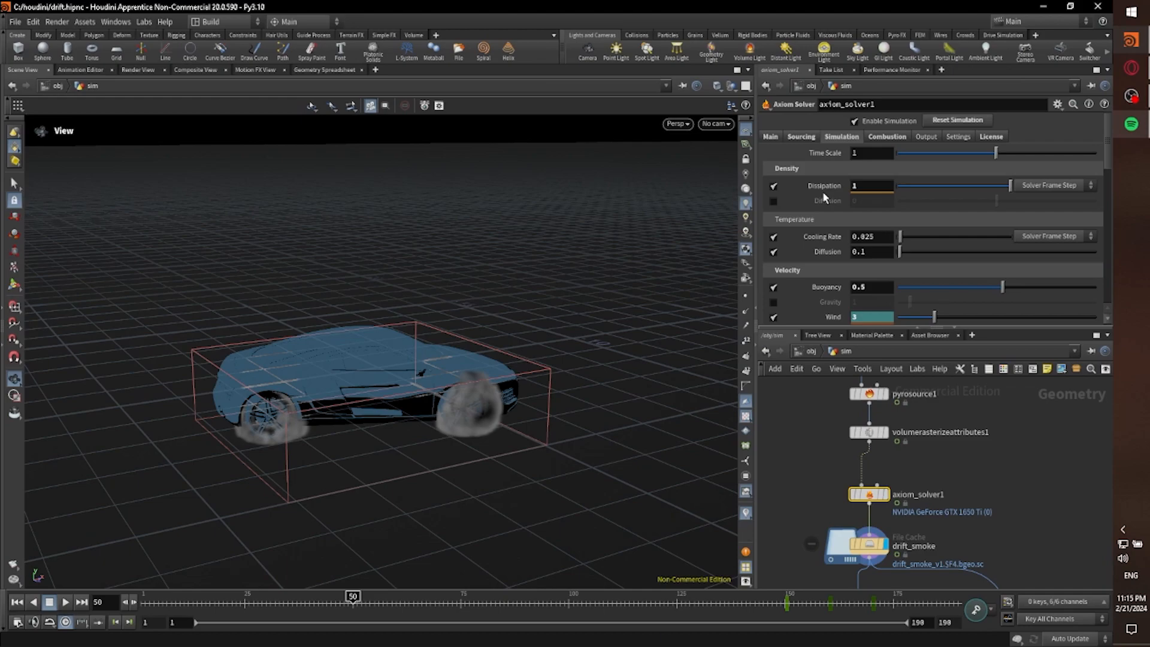
Step: Advance to frame 62 and examine the smoke trail behind the car alongside the solver's dissipation, temperature and velocity settings
drag(392, 598, 405, 598)
drag(530, 415, 492, 388)
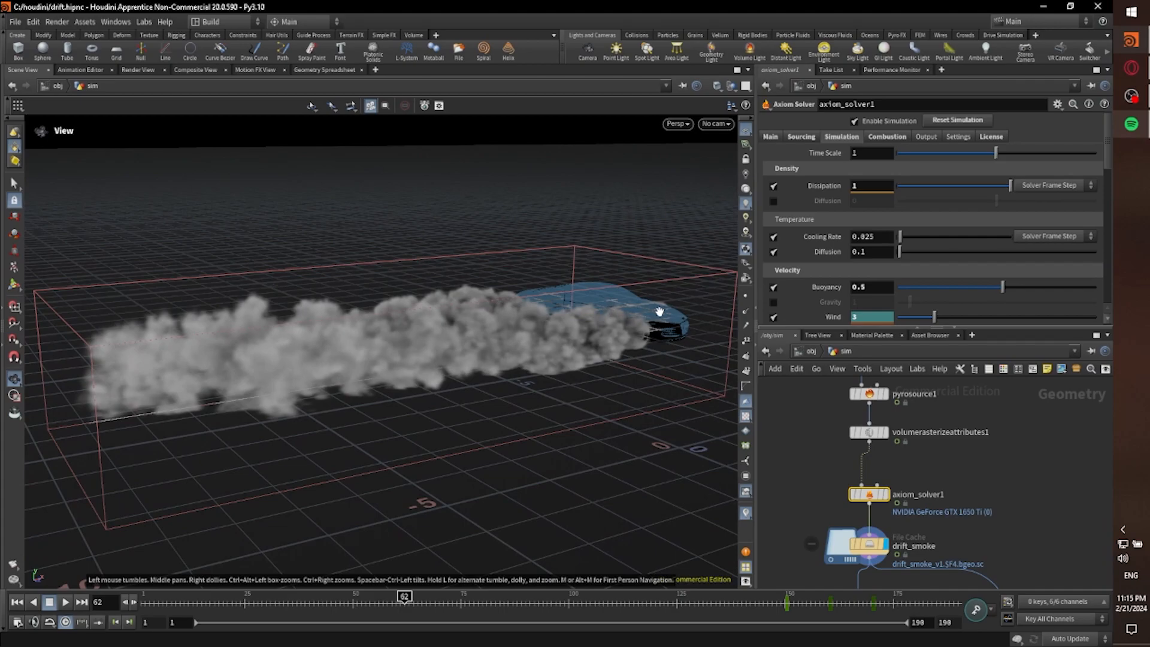
drag(328, 389, 353, 355)
scroll(837, 256, down, 2)
scroll(838, 255, down, 1)
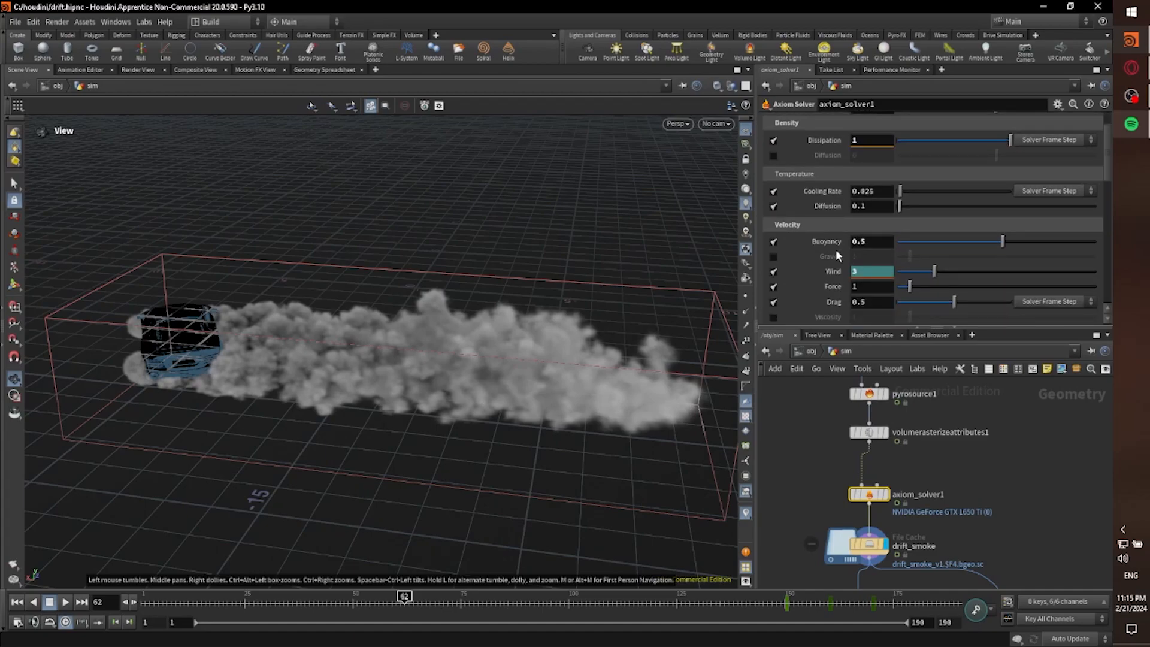
right_drag(332, 307, 227, 333)
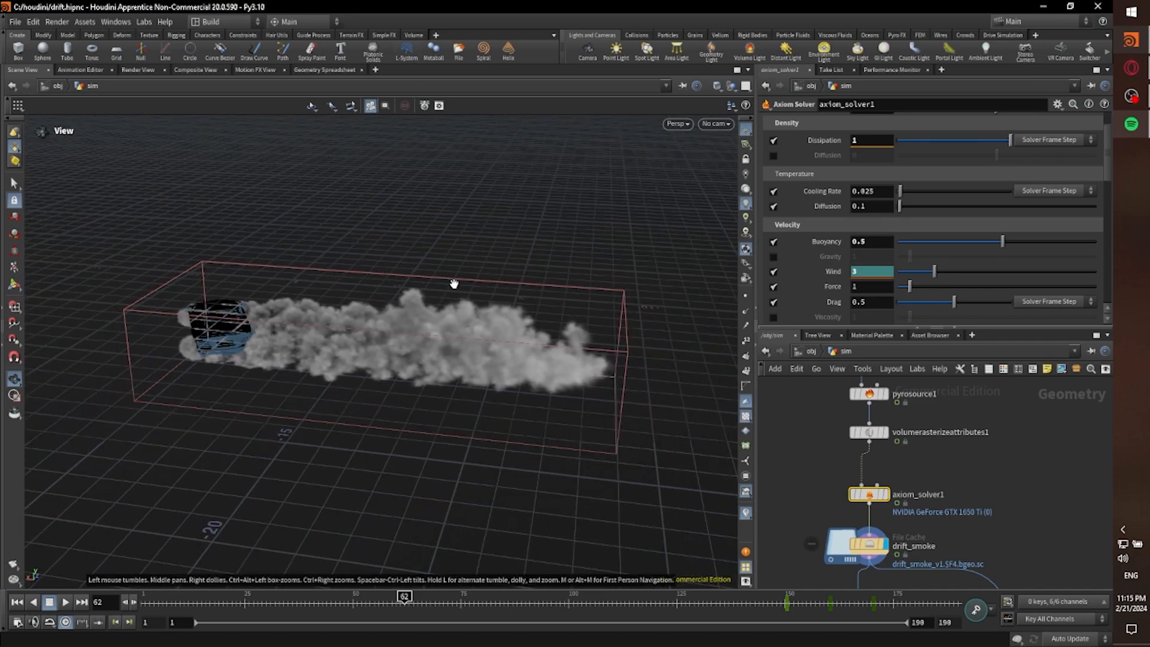
right_drag(454, 268, 471, 353)
middle_drag(471, 353, 536, 403)
drag(536, 403, 465, 419)
middle_drag(416, 415, 381, 384)
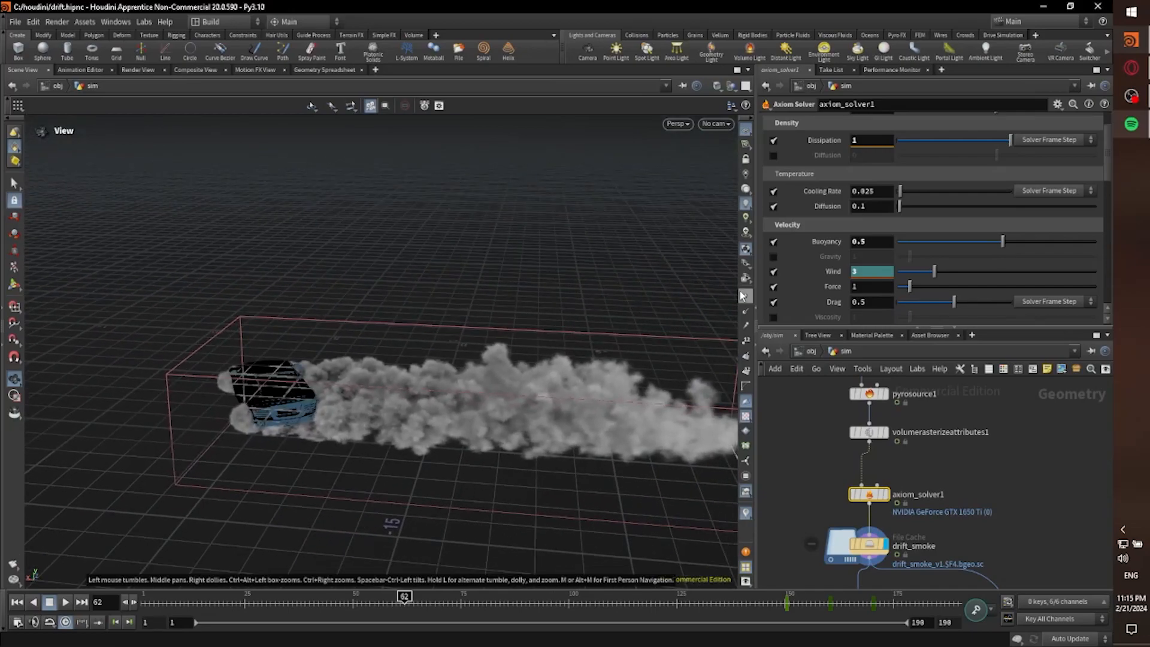
Step: Review the solver's Wind, Drag, Disturbance 1 and Turbulence 1 values while inspecting the smoke trail's shape from several angles
scroll(839, 253, down, 10)
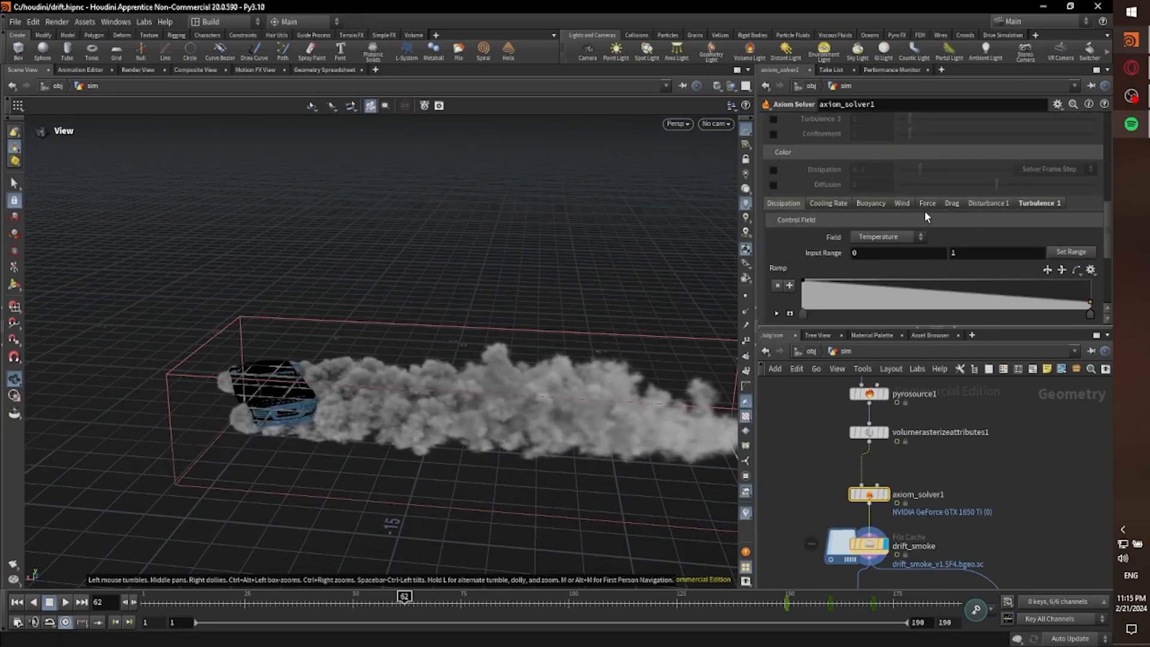
scroll(839, 252, up, 5)
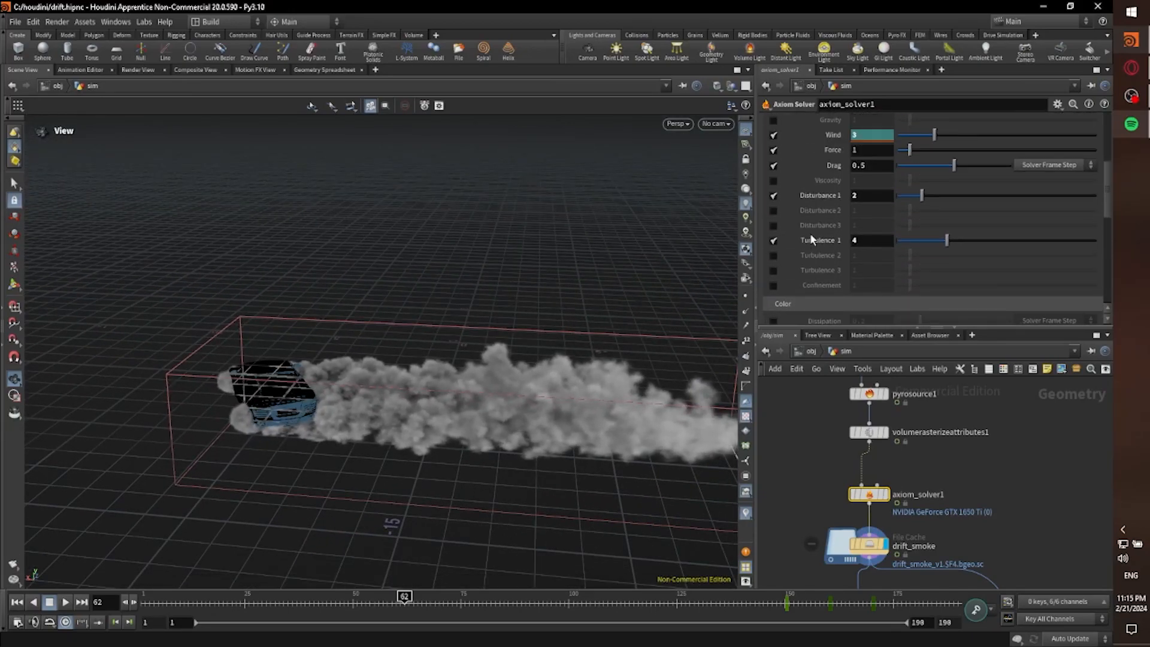
scroll(813, 240, up, 3)
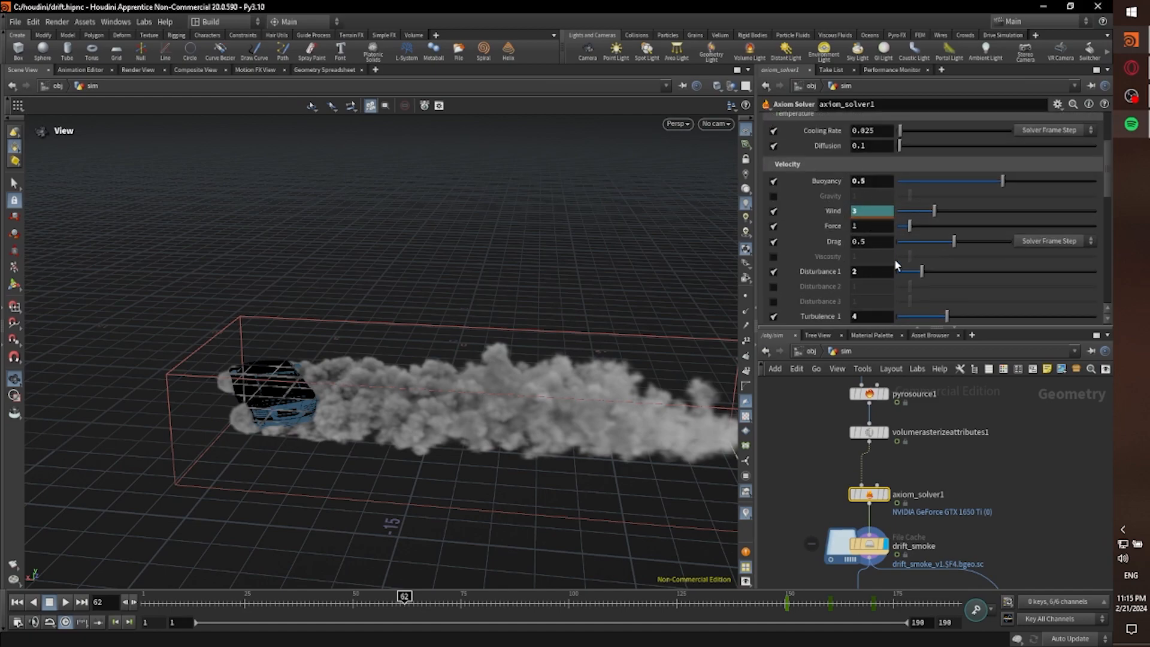
drag(305, 444, 349, 390)
drag(430, 409, 567, 412)
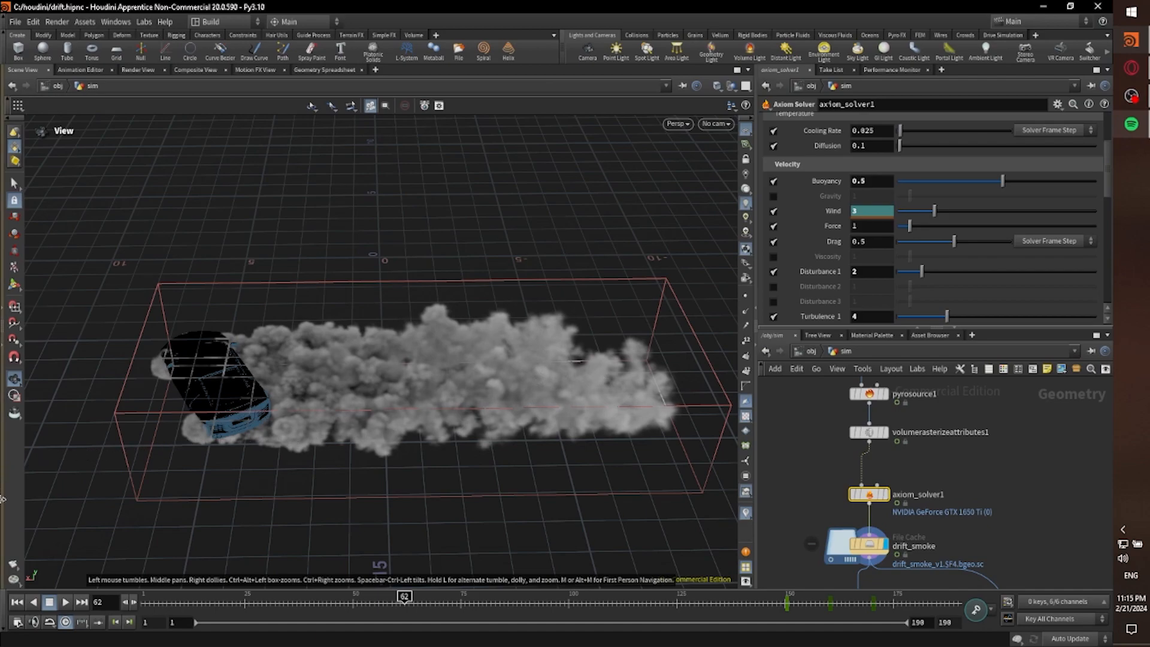
drag(343, 437, 385, 408)
drag(632, 379, 555, 384)
scroll(555, 384, up, 1)
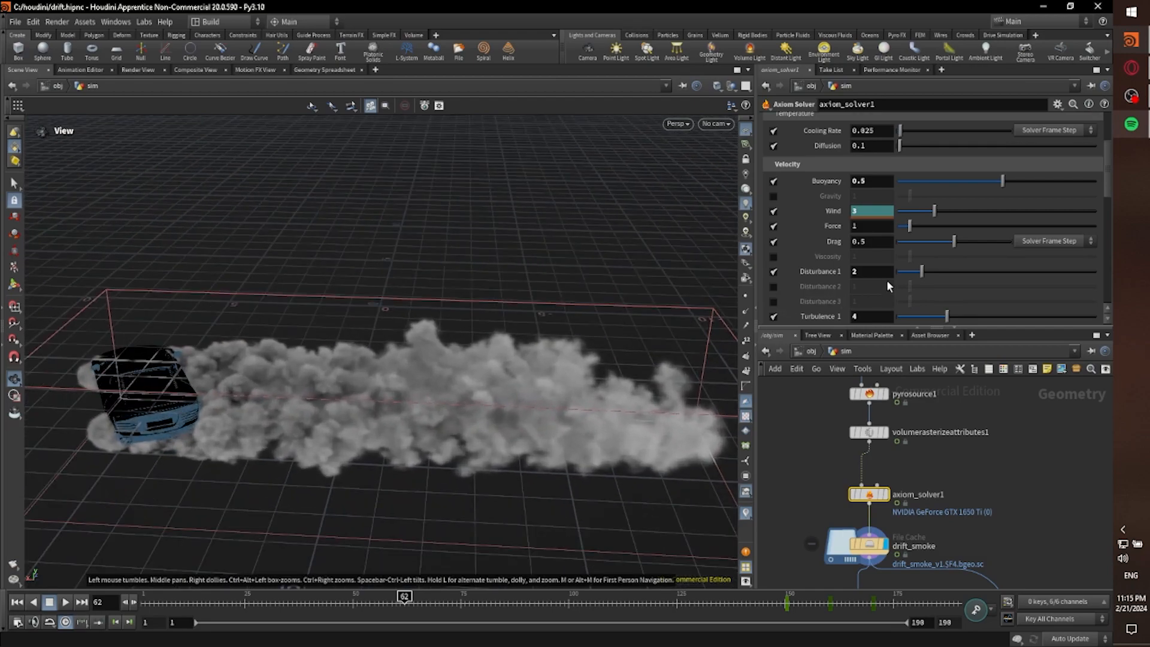
scroll(889, 288, down, 1)
middle_drag(641, 283, 624, 276)
middle_drag(588, 321, 581, 315)
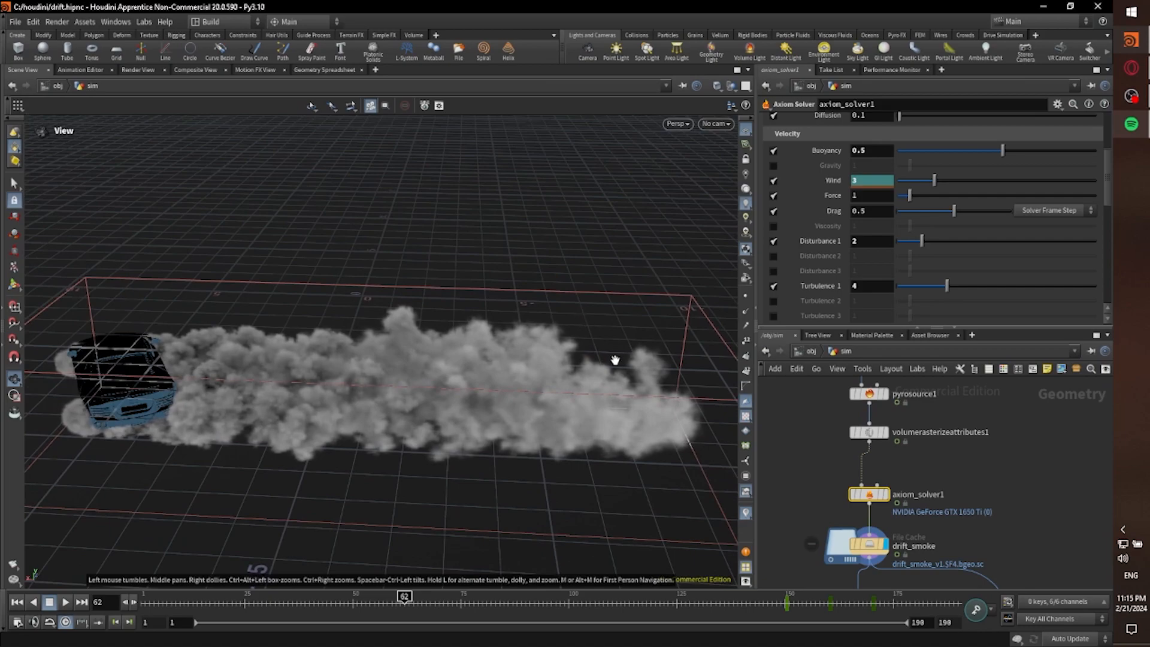
middle_drag(616, 359, 677, 353)
Step: Switch to Paint, sketch a smooth smoke outline and a jagged one for comparison, and discard the drawing
key(super)
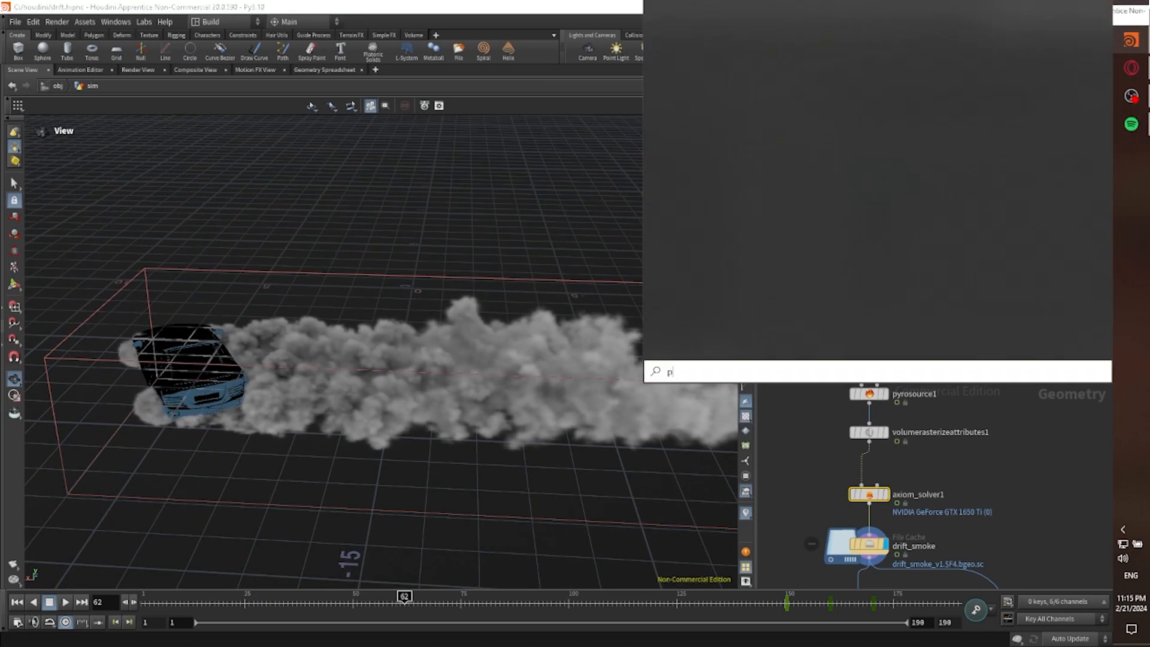
text(paint)
key(Return)
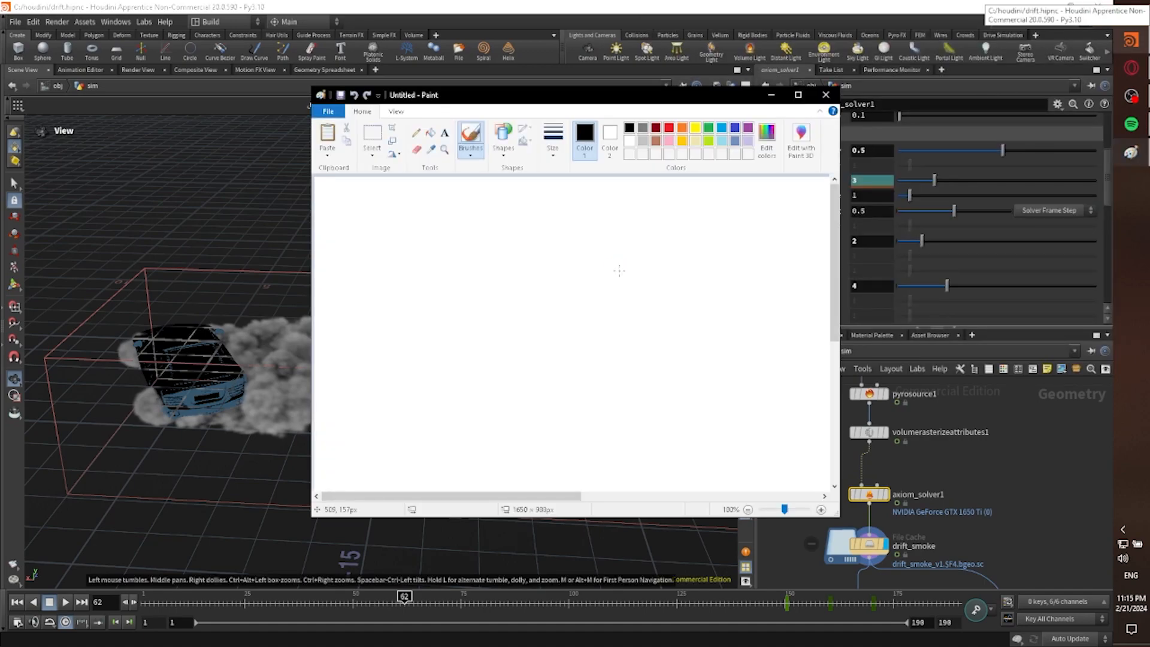
mouse_move(465, 388)
mouse_down()
mouse_move(447, 289)
mouse_move(569, 305)
mouse_move(566, 427)
mouse_move(470, 387)
mouse_up()
drag(527, 496, 634, 496)
mouse_move(646, 432)
mouse_down()
mouse_move(580, 396)
mouse_move(574, 296)
mouse_move(791, 288)
mouse_move(825, 397)
mouse_move(646, 420)
mouse_up()
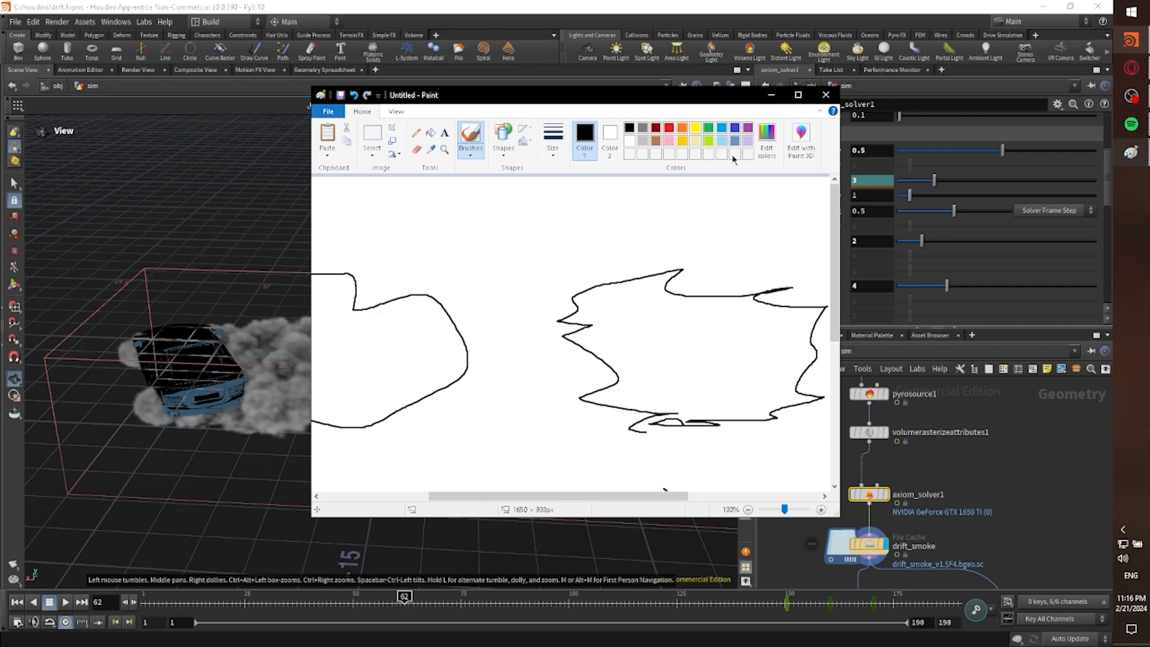
click(825, 94)
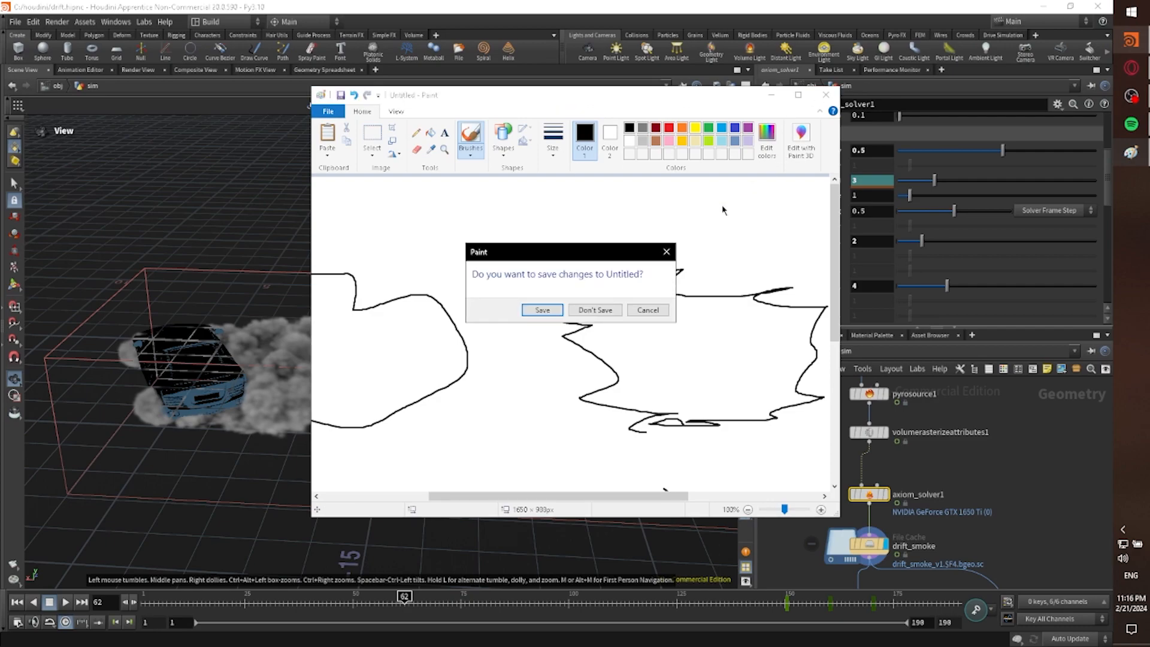
click(595, 310)
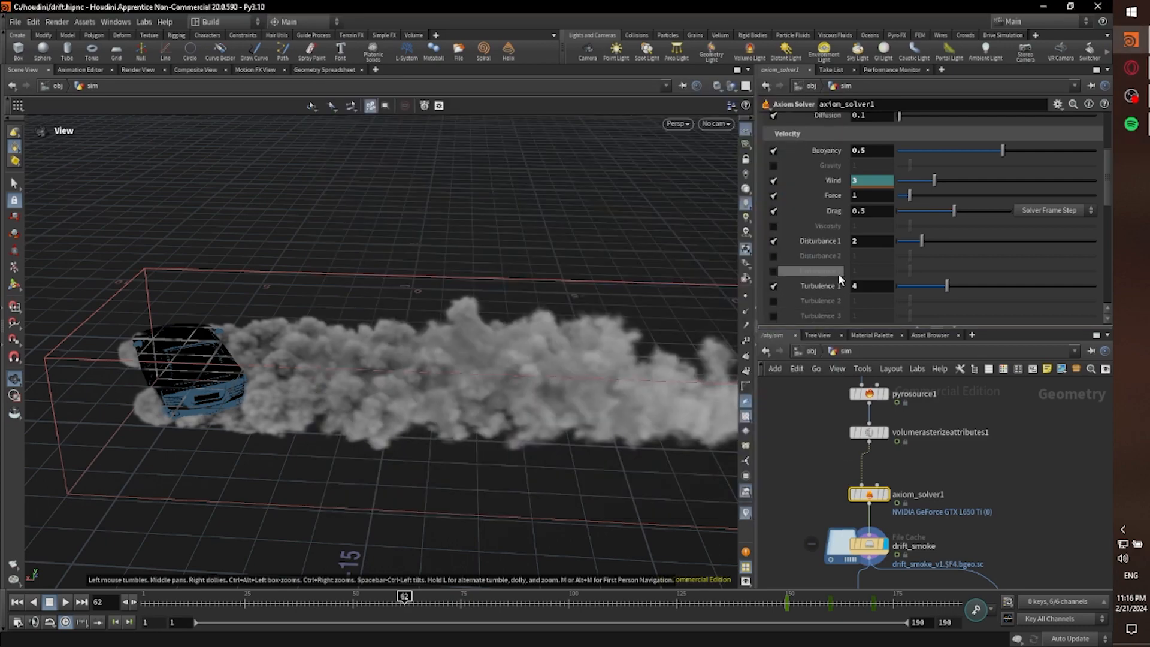
Step: Review the Turbulence 1 parameters of axiom_solver1, including noise type, scale field, speed, swirl size and control field
scroll(839, 273, down, 6)
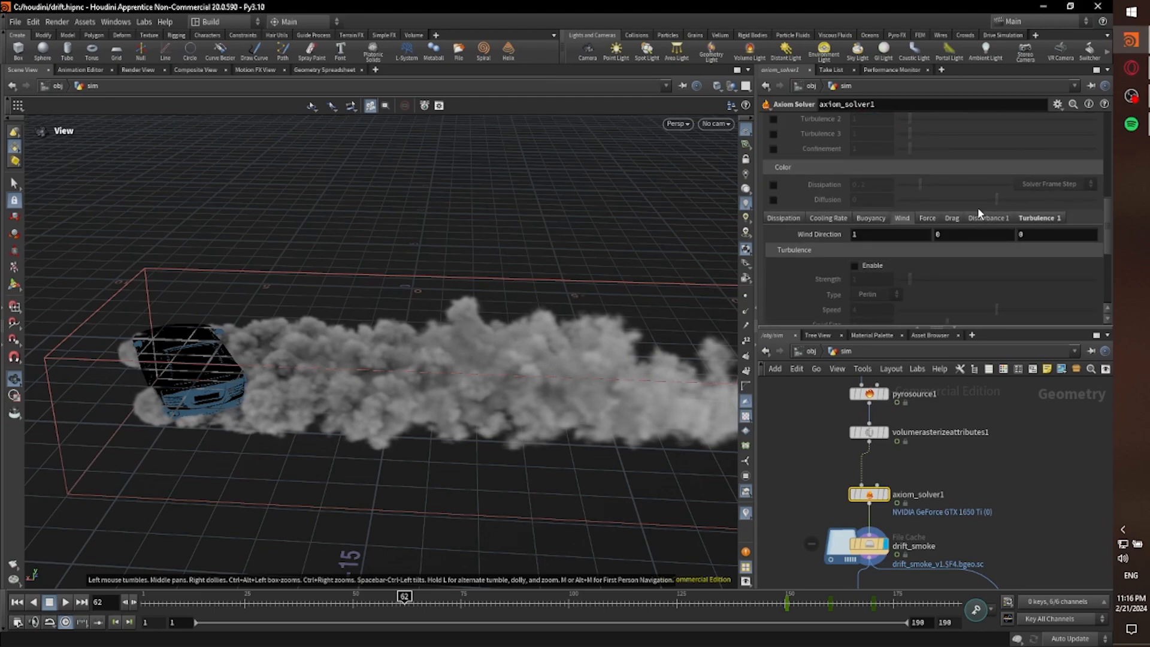
click(1032, 215)
scroll(839, 257, down, 1)
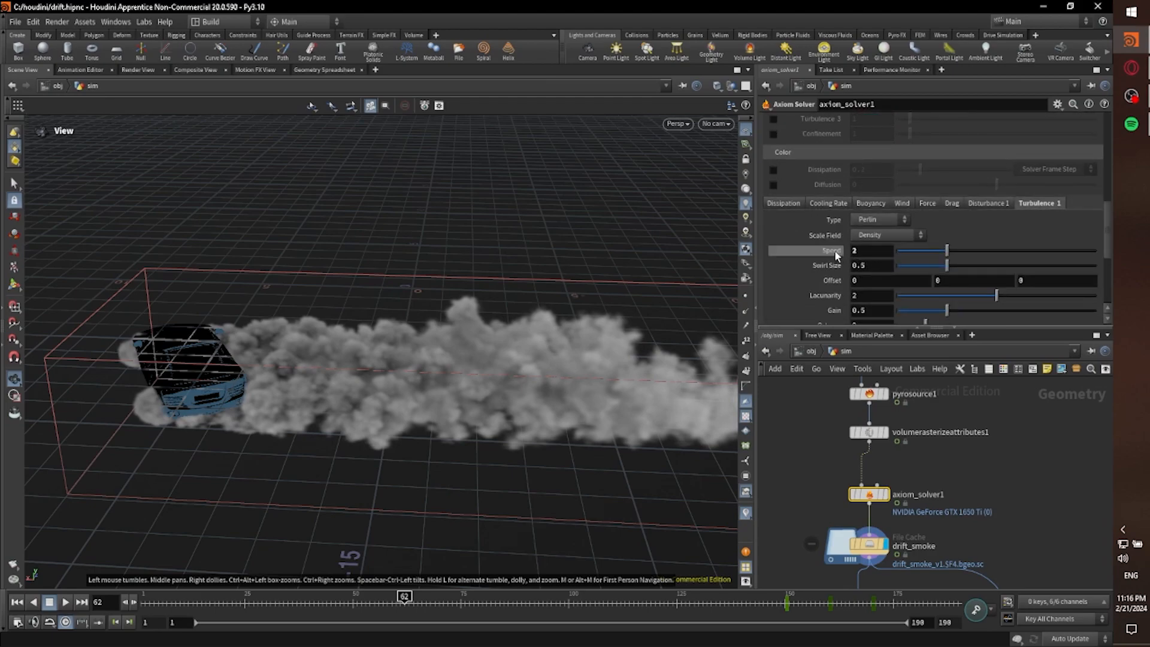
scroll(833, 256, down, 1)
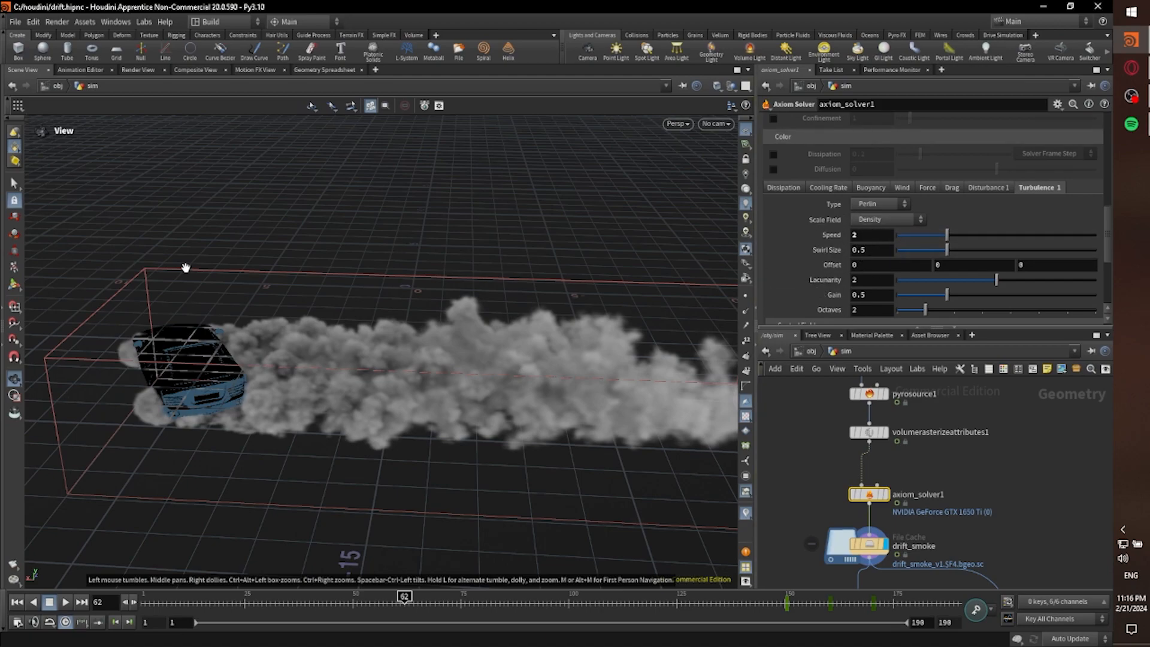
scroll(806, 284, down, 4)
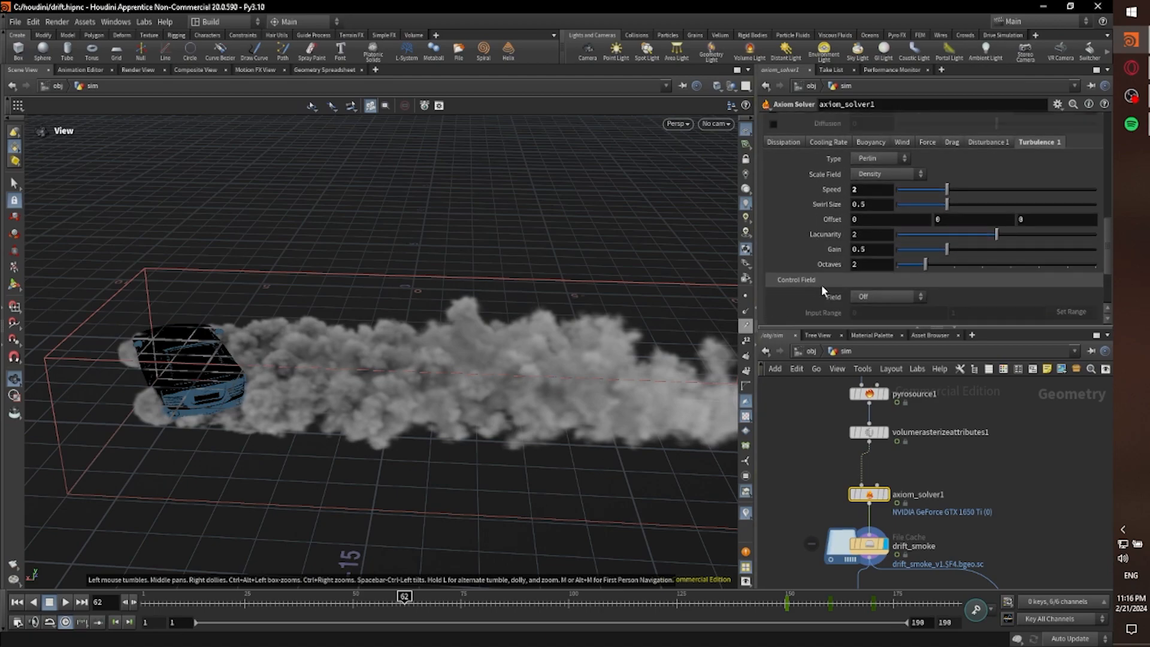
scroll(820, 264, up, 8)
Step: Display pyrobakevolume1 and review its density scale, smoke color and shadow settings on the smoke trail
middle_drag(824, 491, 814, 325)
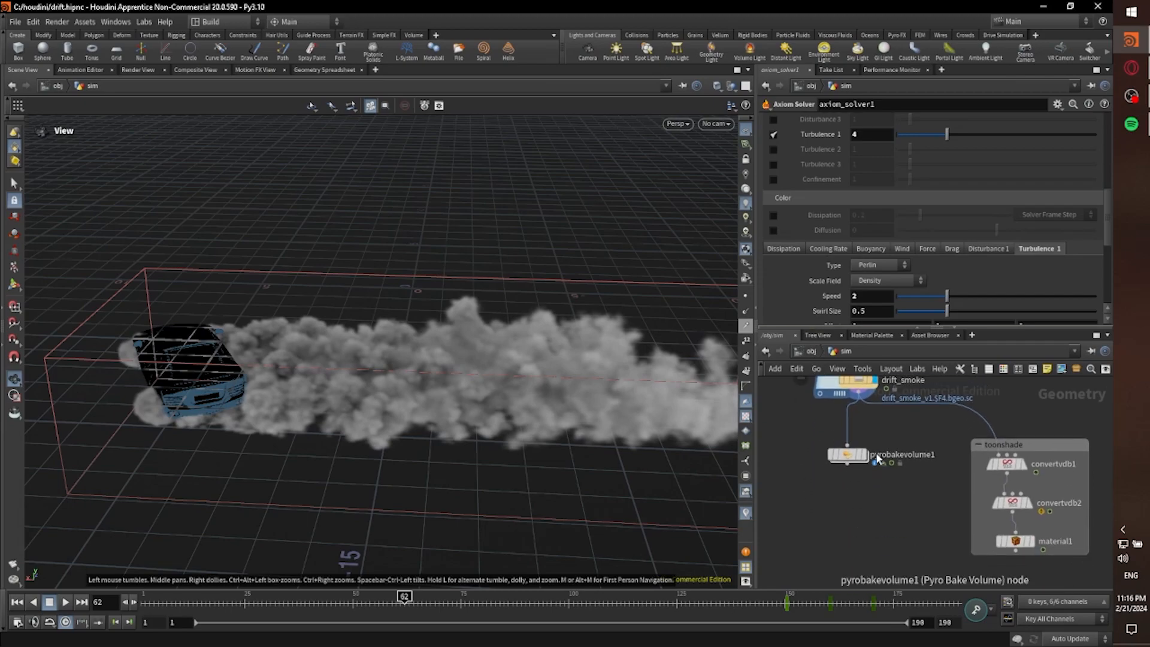
click(865, 453)
click(836, 449)
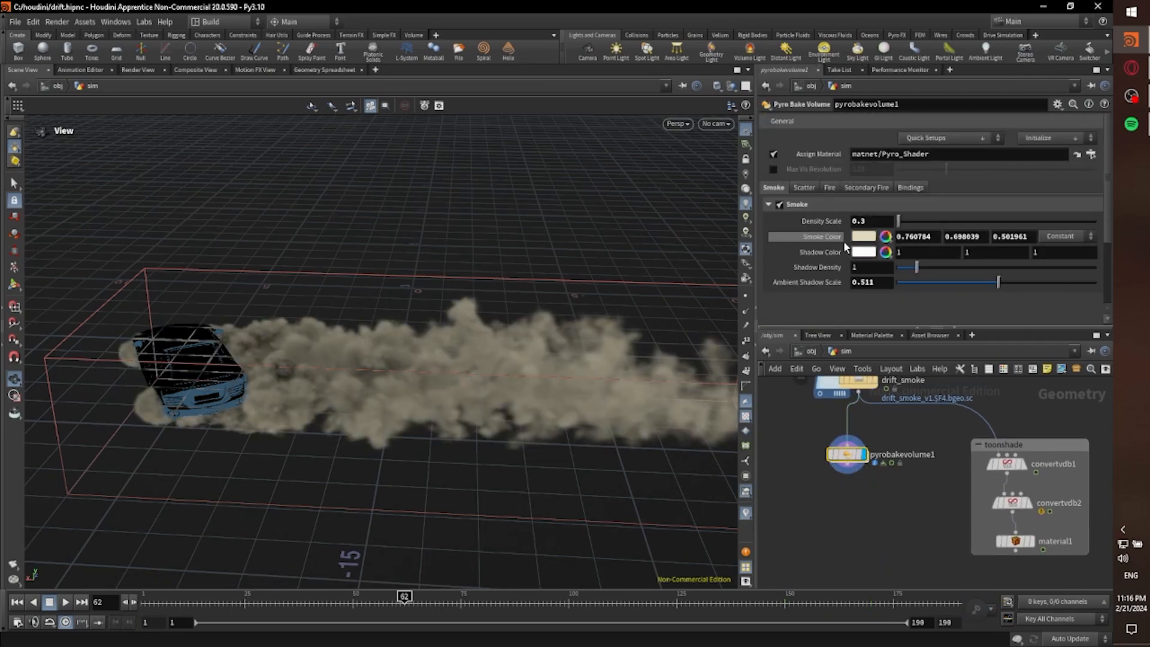
drag(388, 395, 443, 453)
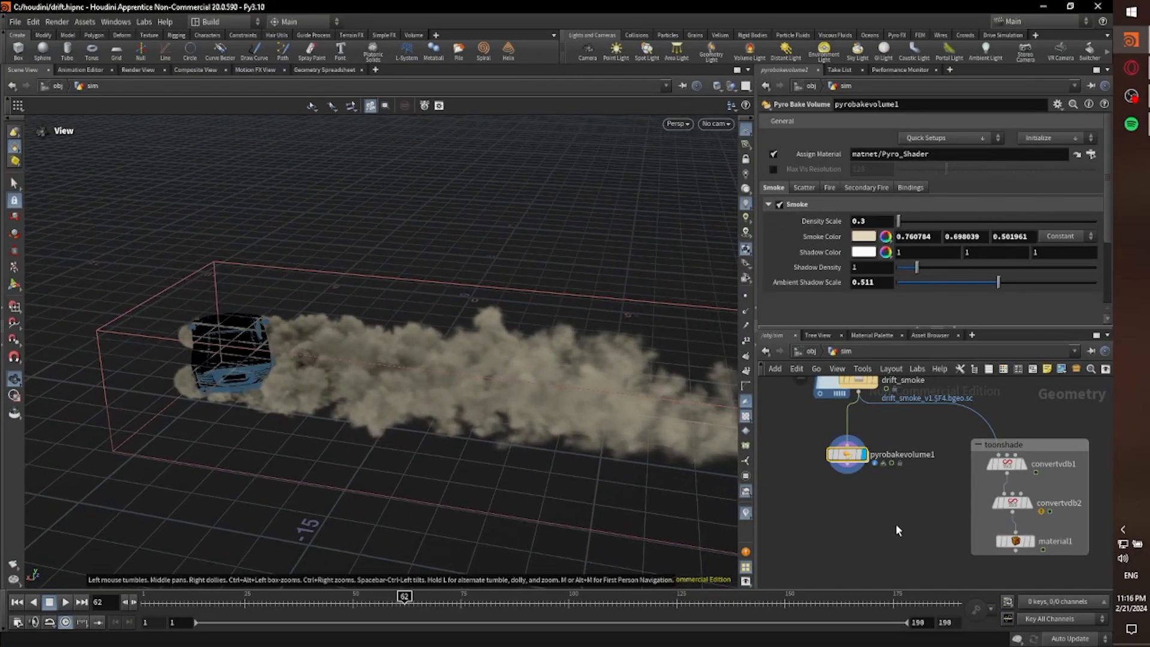
Step: Scrub the simulation to frame 56 and inspect the baked smoke around the car from several angles
middle_drag(898, 523, 899, 555)
drag(465, 465, 257, 442)
drag(361, 599, 383, 604)
drag(477, 469, 440, 476)
click(377, 599)
middle_drag(443, 486, 365, 470)
drag(365, 470, 426, 479)
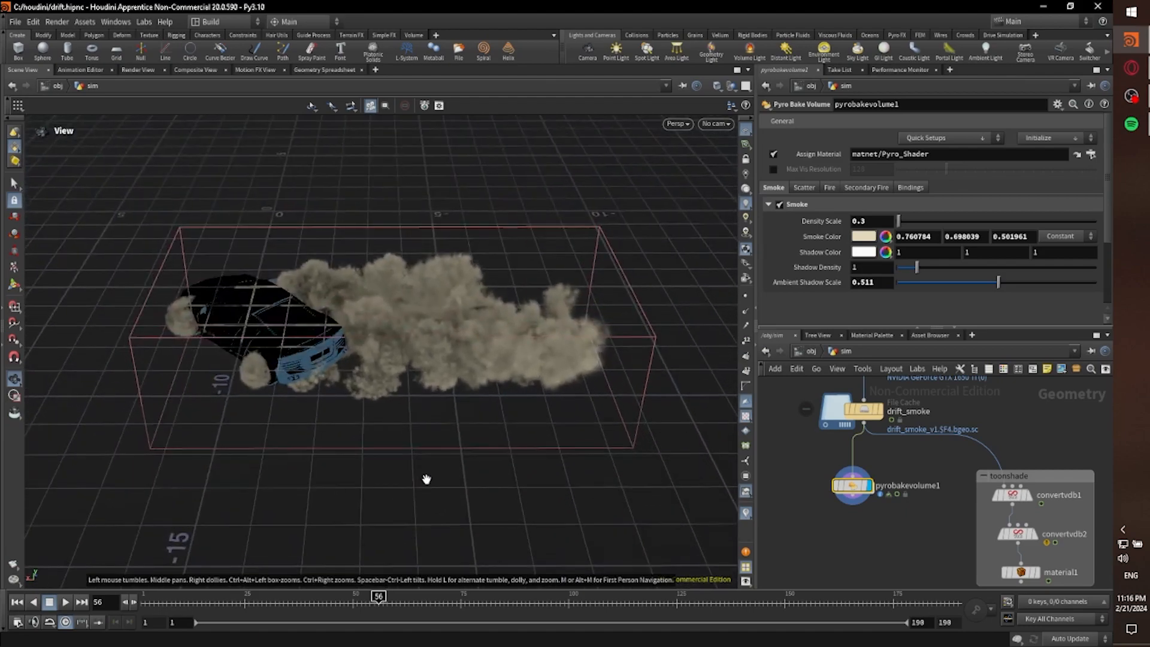
middle_drag(426, 479, 403, 482)
Step: Display convertvdb1 in the toonshade group and review its Convert Fog to SDF settings and node information
middle_drag(901, 541, 839, 549)
mouse_move(966, 503)
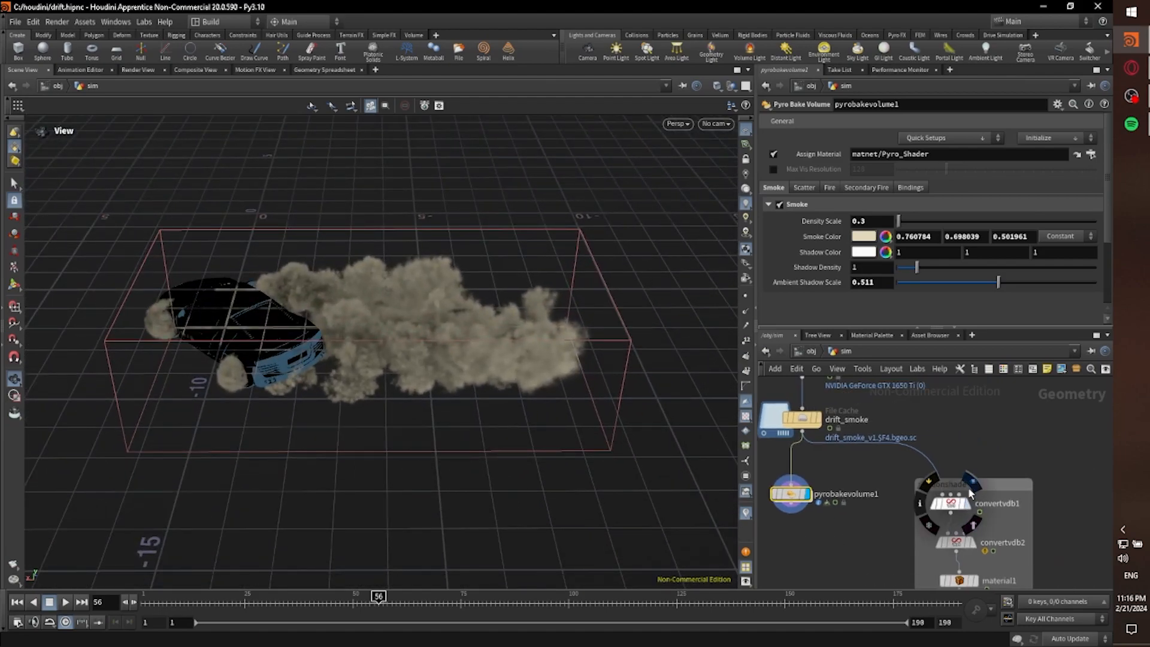
click(966, 504)
click(953, 506)
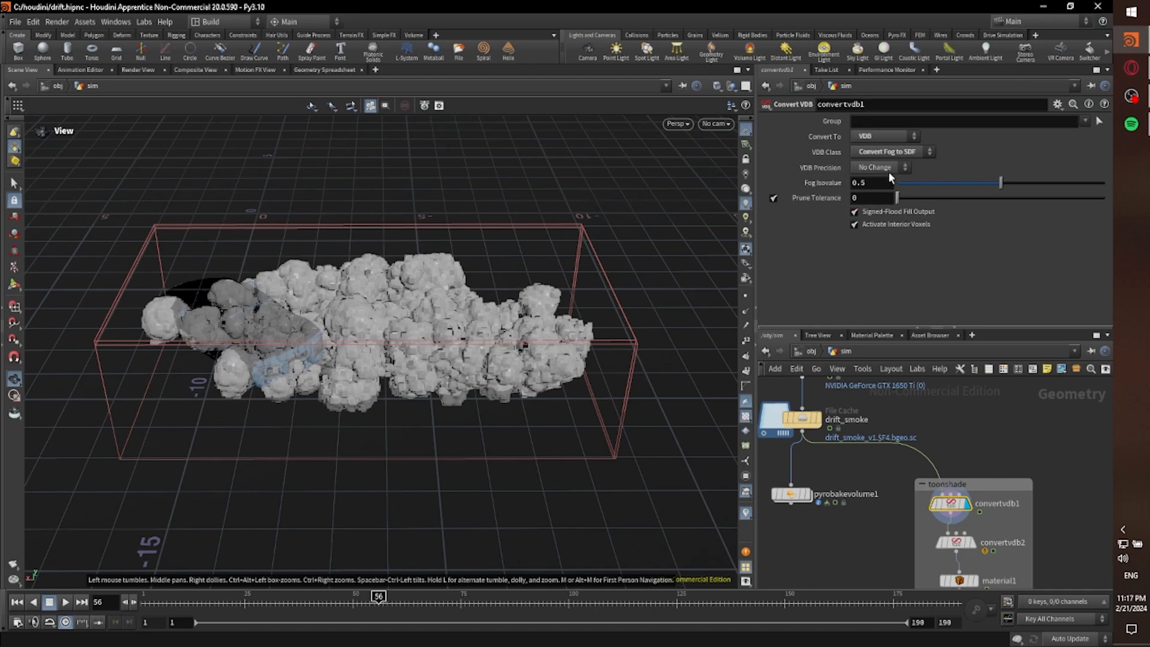
click(925, 505)
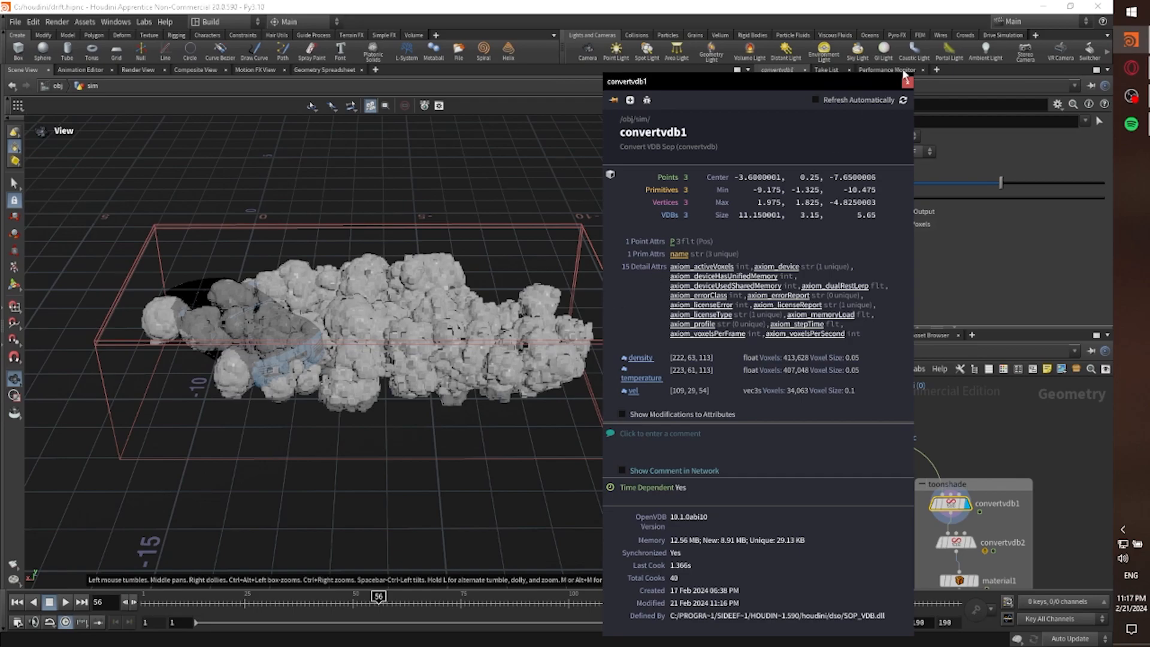
click(909, 83)
Step: Display convertvdb2 and review its polygon conversion settings while inspecting the resulting smoke mesh
middle_drag(828, 521, 810, 496)
scroll(810, 497, up, 1)
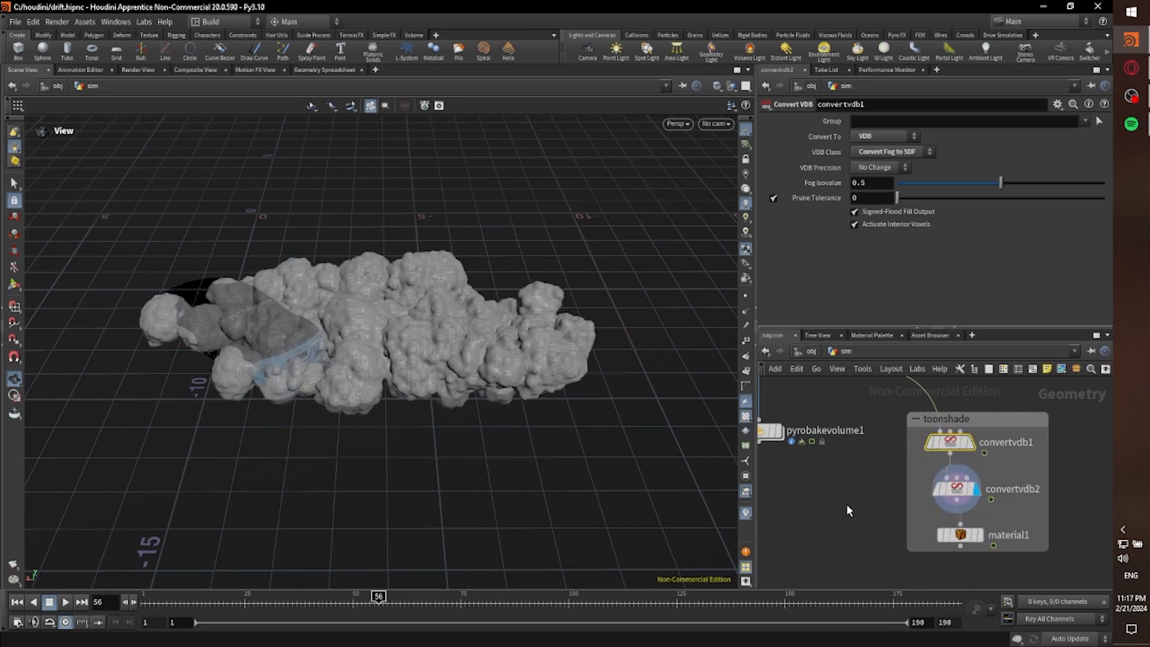
click(953, 490)
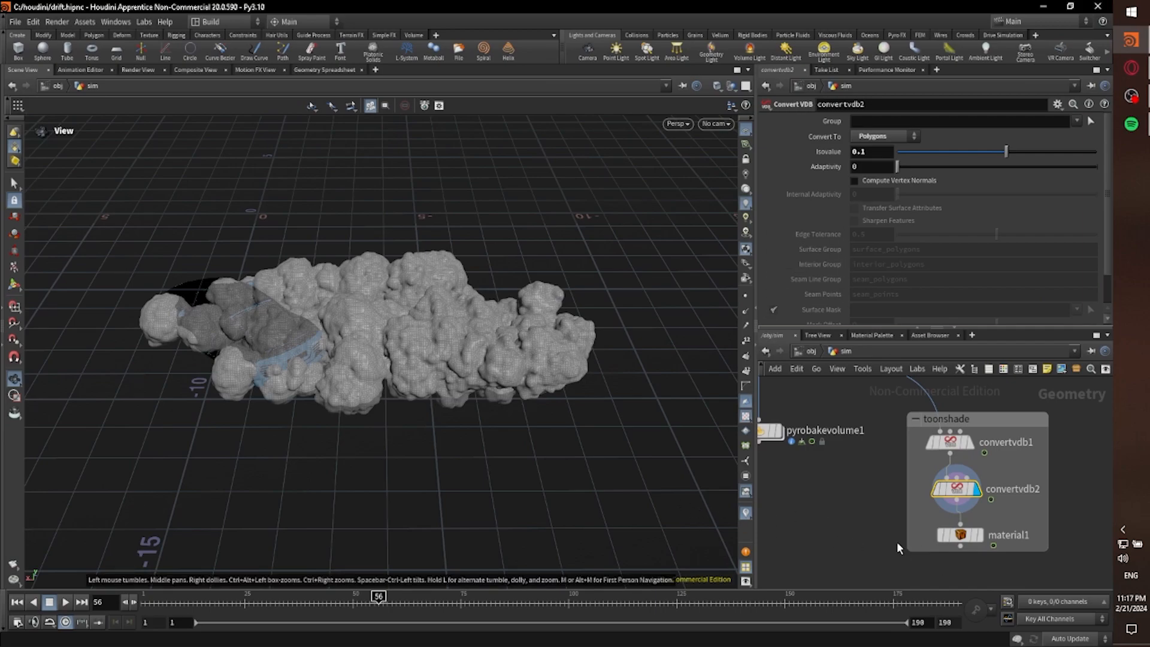
scroll(873, 473, down, 3)
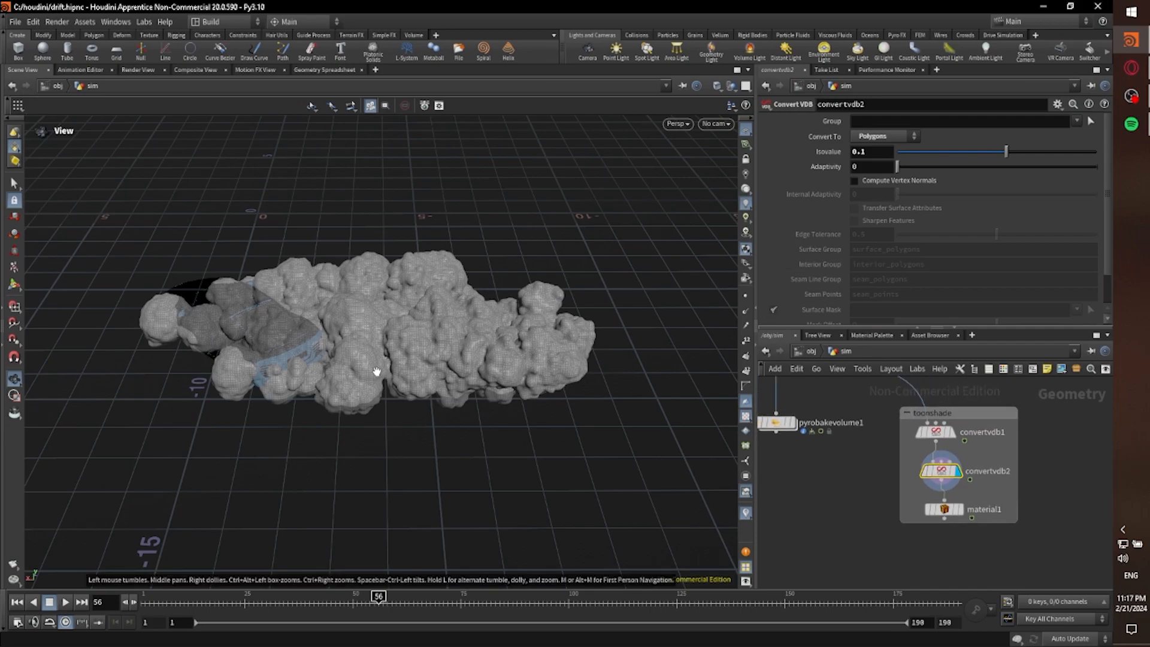
drag(418, 416, 505, 442)
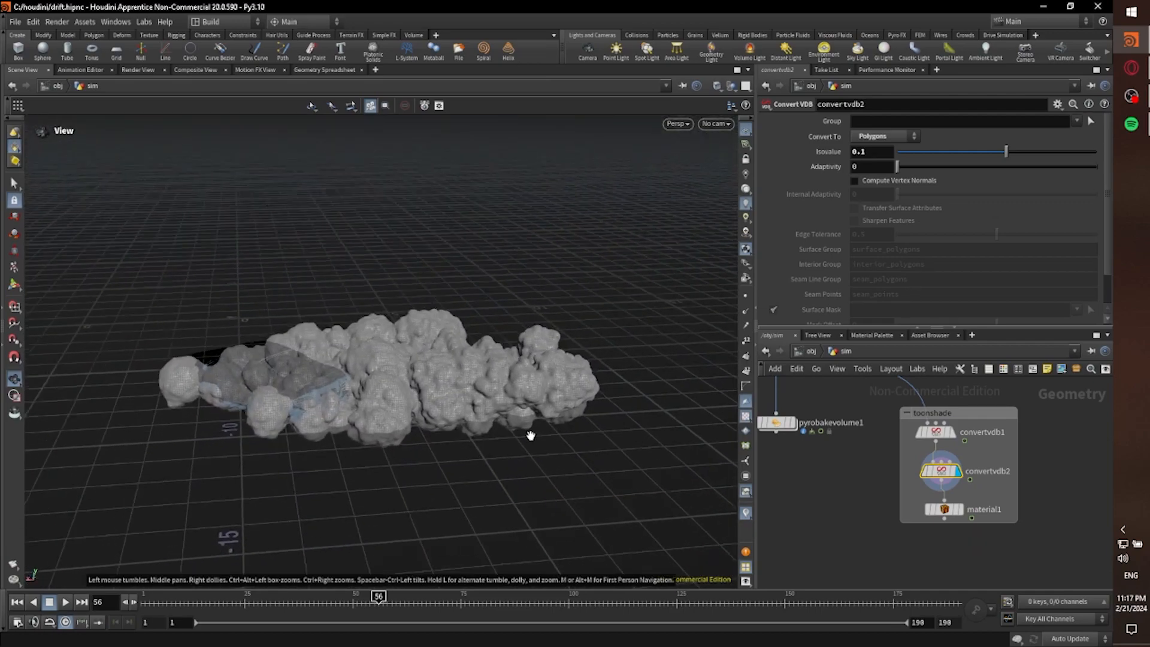
Step: Try isovalues of 0.2 and 0 on convertvdb2, inspect the smoke mesh, and return the isovalue to 0.1
click(878, 154)
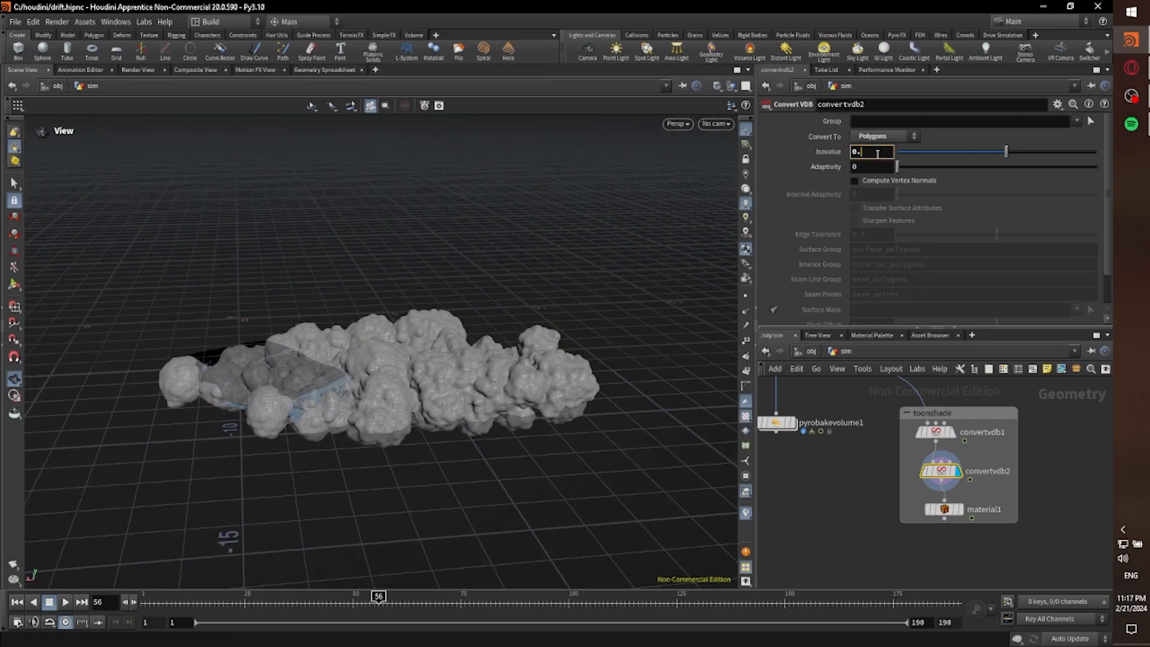
text(2)
key(Return)
alt+drag(590, 379, 337, 448)
scroll(450, 430, up, 5)
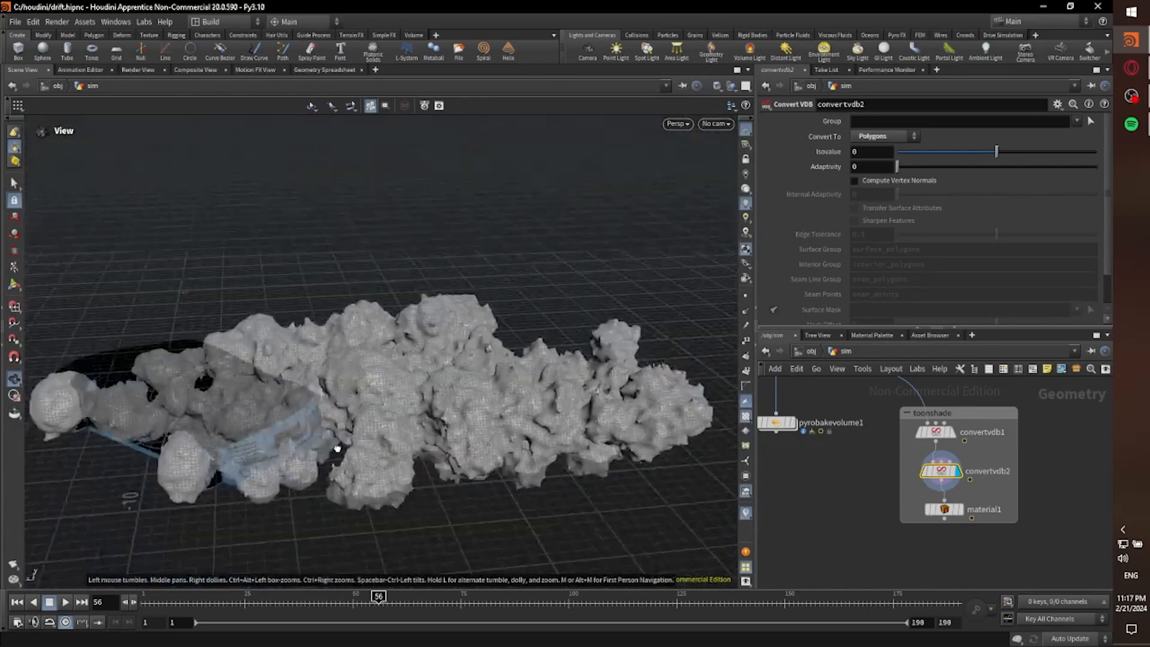
click(870, 152)
key(Return)
alt+drag(222, 407, 500, 421)
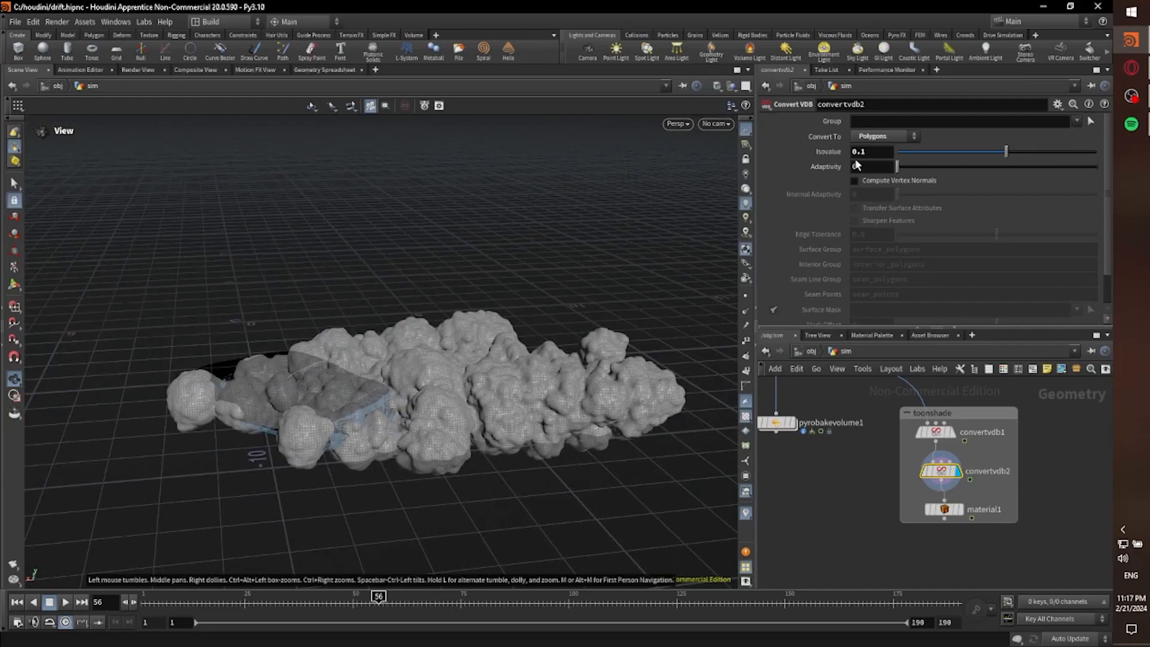
Step: Try an isovalue of 0.16 on convertvdb2 and return it to 0.1
click(871, 152)
text(6)
key(Return)
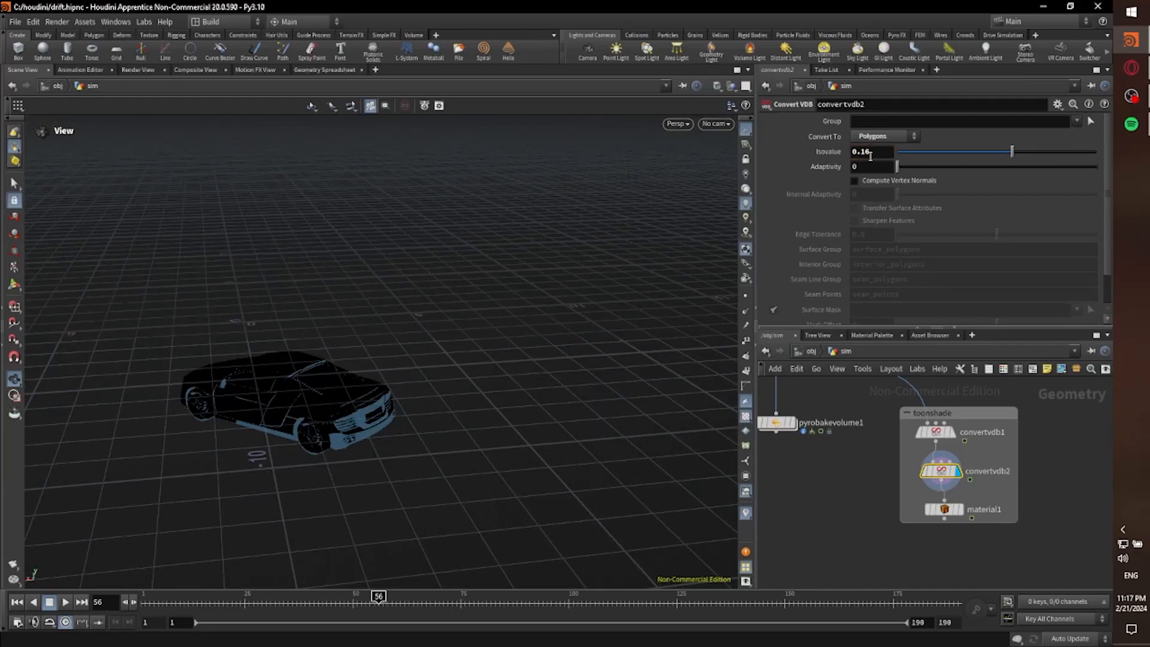
key(Return)
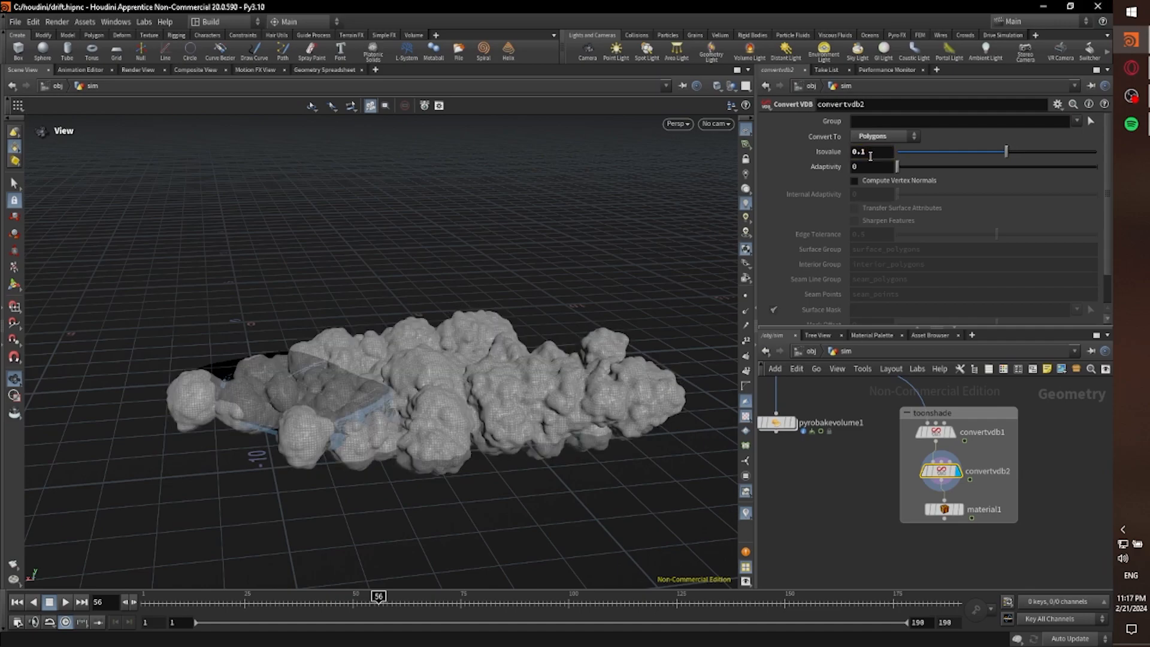
Step: Display material1 to inspect the toonshade output, and switch the display back to pyrobakevolume1
mouse_move(848, 497)
middle_down()
mouse_move(779, 491)
mouse_move(831, 498)
middle_up()
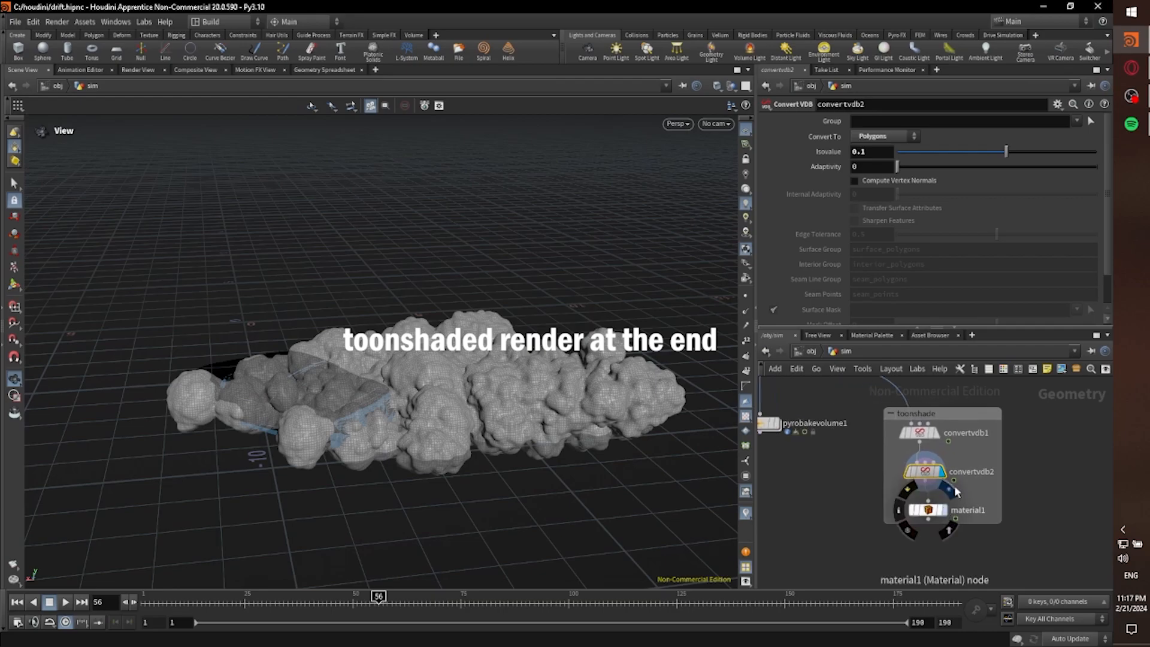
click(953, 498)
drag(619, 496, 516, 472)
middle_drag(979, 520, 1097, 550)
click(908, 447)
drag(555, 411, 611, 429)
Step: Return to the object level and turn on the display of the sim object to view the smoke with the car
click(811, 352)
middle_drag(849, 541, 864, 523)
scroll(864, 523, down, 2)
drag(455, 494, 508, 465)
click(998, 455)
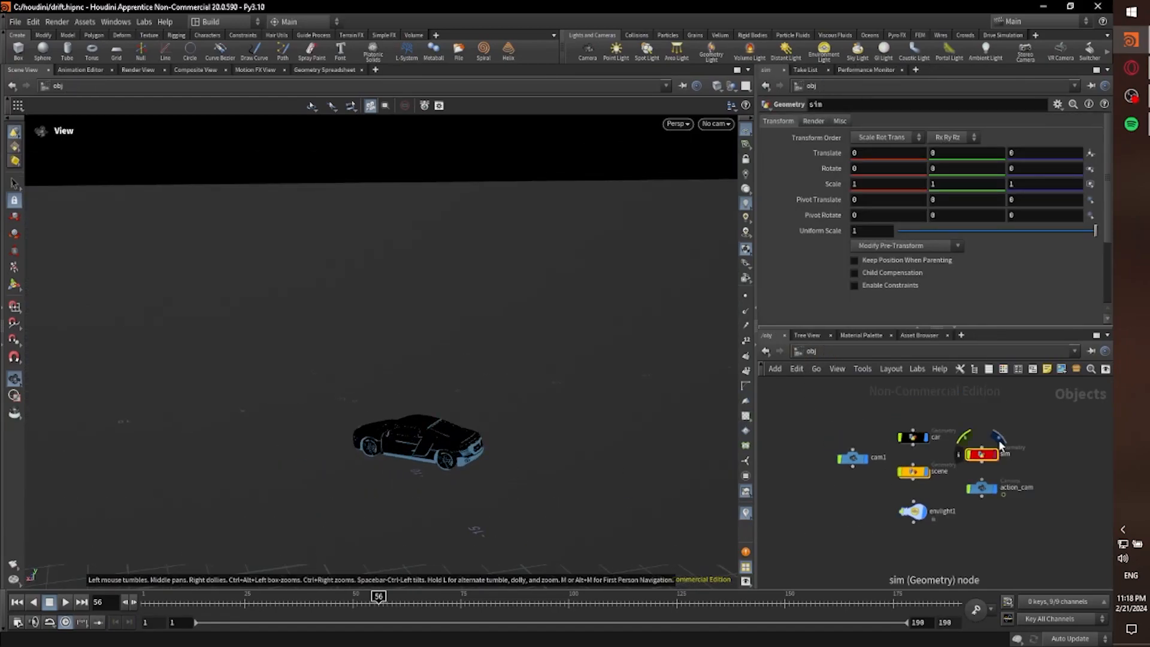
drag(709, 446, 539, 491)
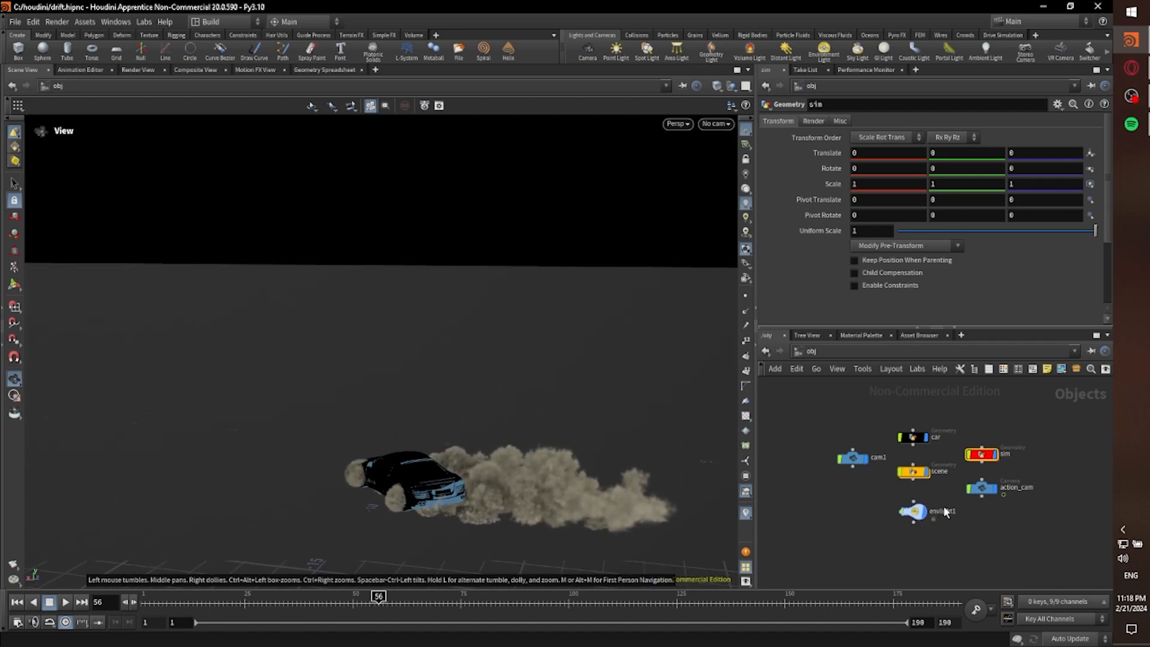
Step: Reopen the sim network and review the node chain from object_merge1 through pyrosource1 and axiom_solver1 to drift_smoke
double_click(981, 454)
scroll(886, 517, down, 2)
middle_drag(864, 497, 843, 586)
middle_drag(811, 484, 857, 502)
drag(693, 464, 295, 507)
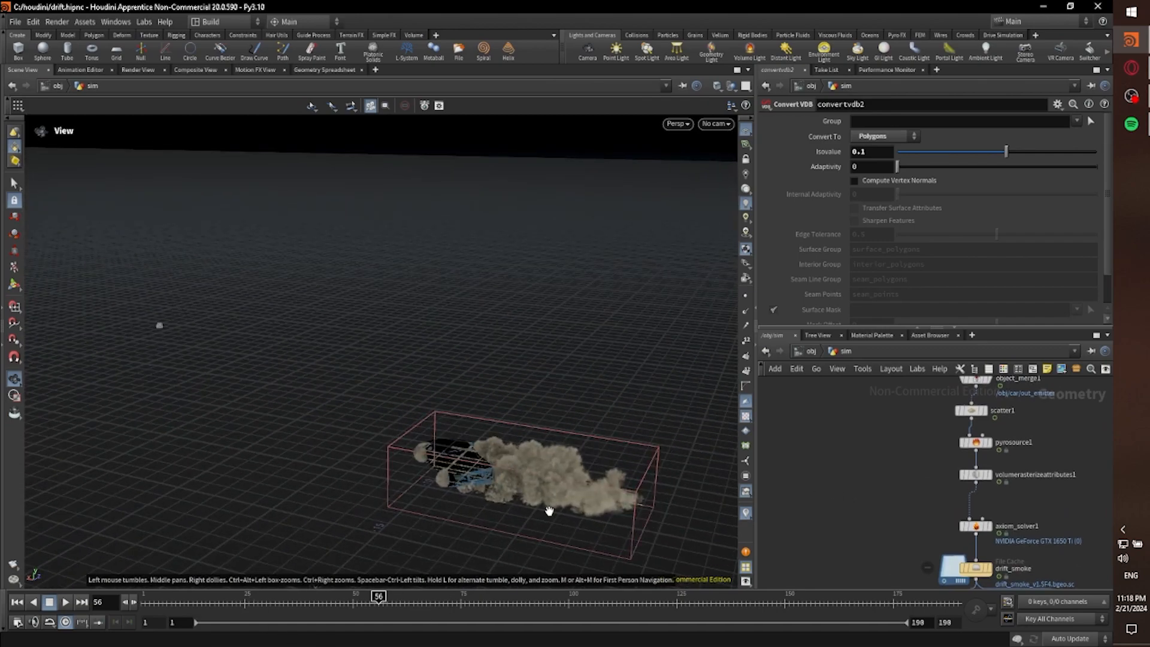
middle_drag(822, 422, 809, 399)
scroll(827, 456, up, 2)
mouse_move(815, 449)
middle_down()
mouse_move(775, 441)
mouse_move(799, 439)
middle_up()
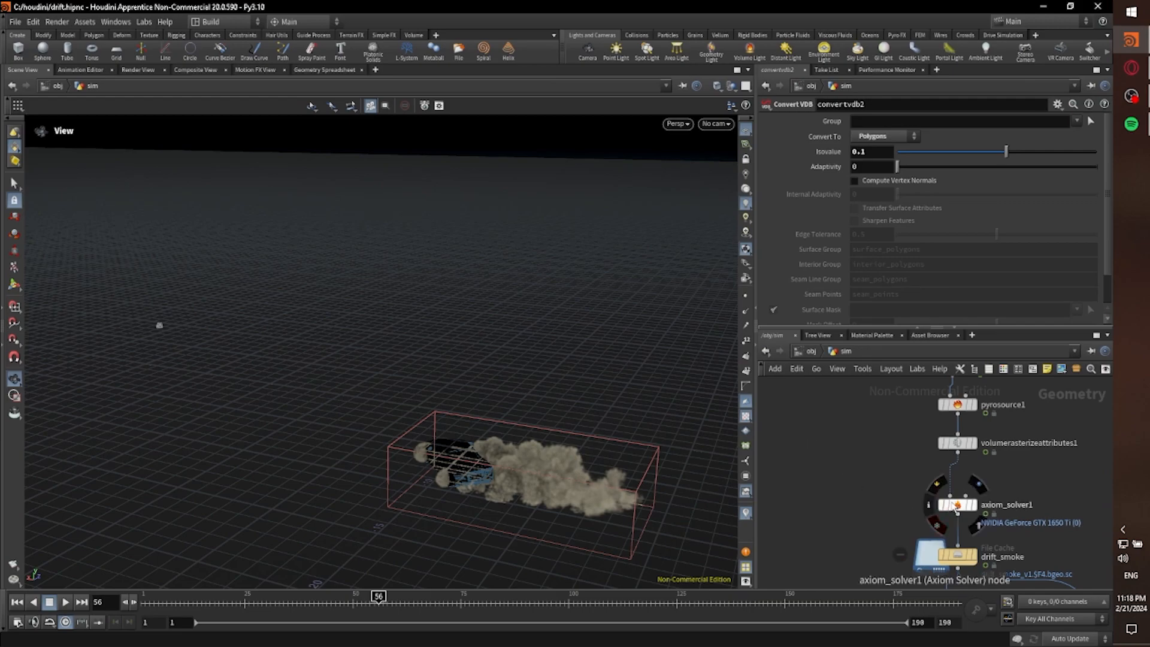
mouse_move(987, 452)
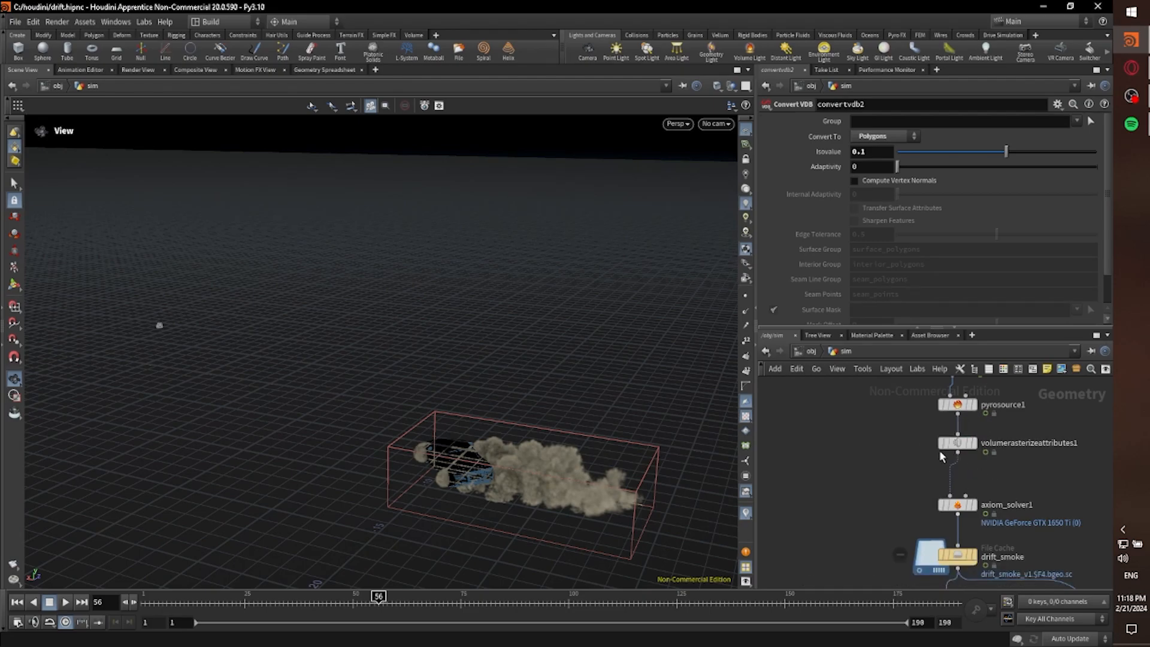
Step: Scrub the simulation to frame 73 and inspect the full smoke trail behind the car from several angles
drag(159, 326, 200, 249)
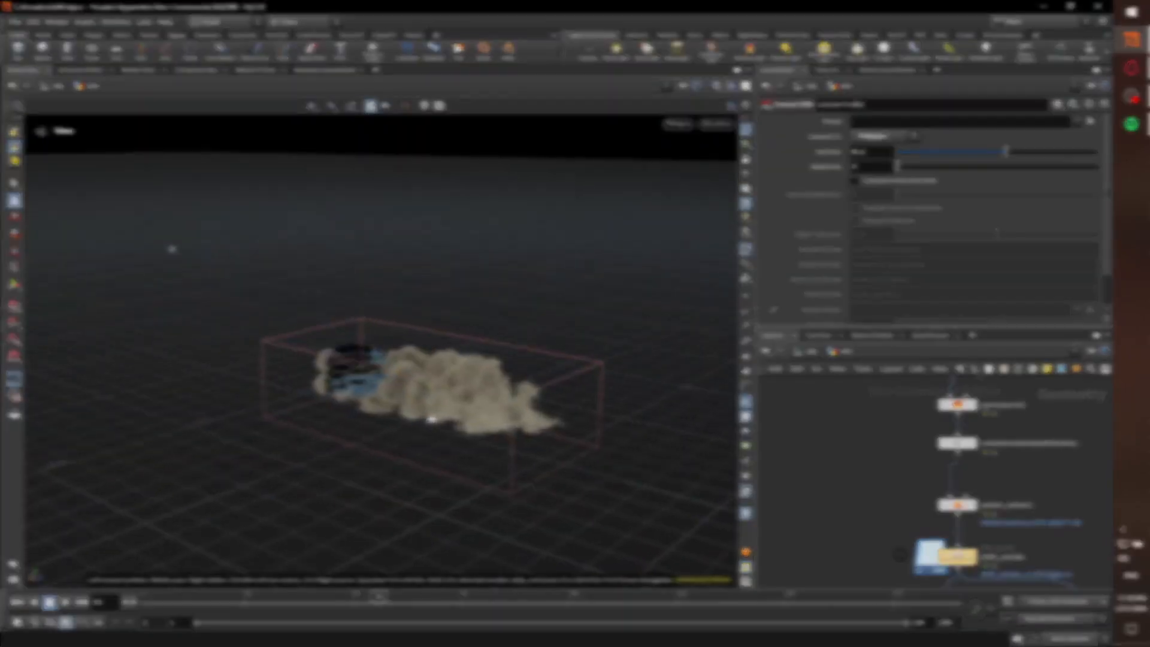
drag(500, 568, 255, 514)
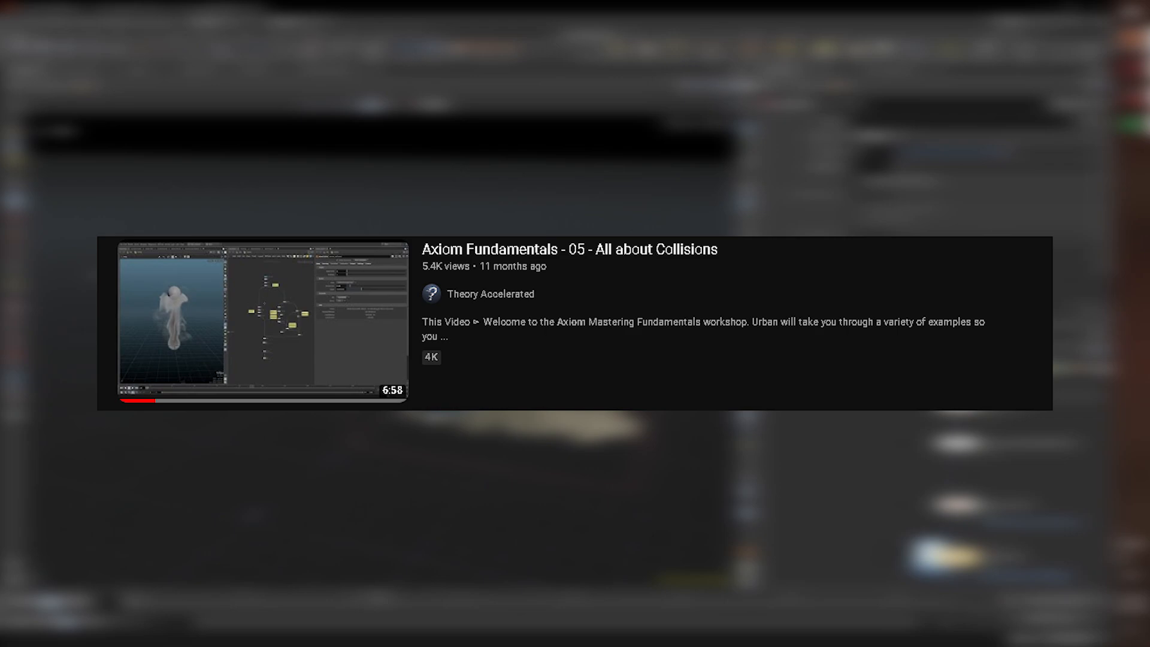
mouse_move(384, 613)
mouse_down()
mouse_move(361, 613)
mouse_move(468, 617)
mouse_move(382, 613)
mouse_up()
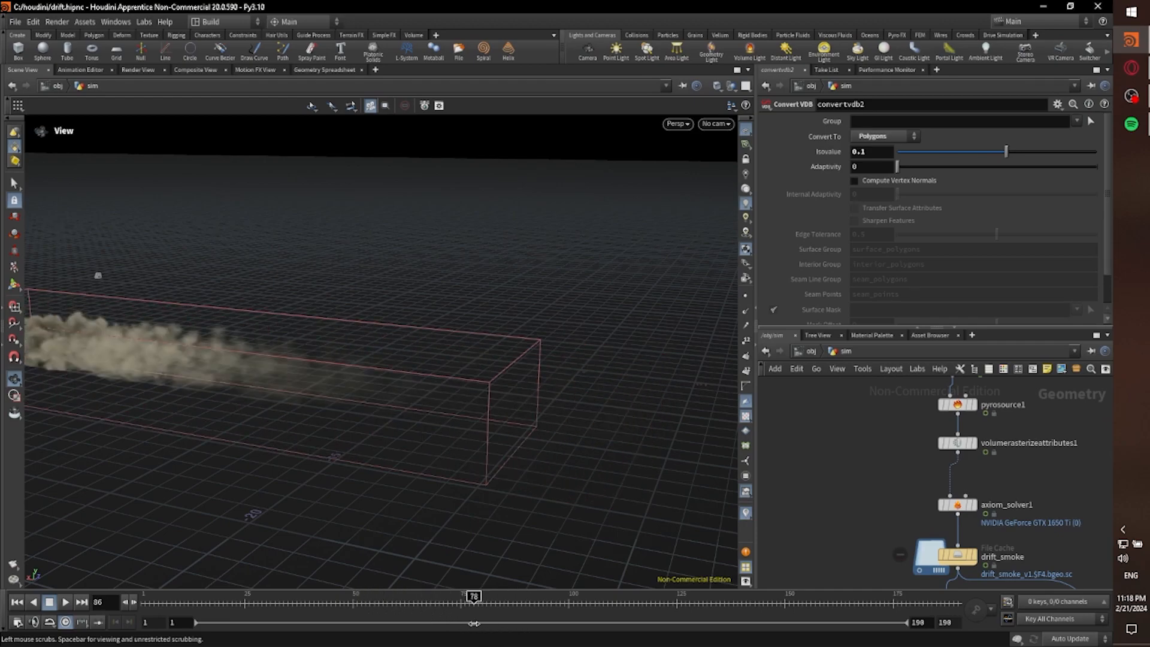
drag(474, 625, 452, 621)
middle_drag(352, 503, 502, 520)
drag(392, 462, 365, 433)
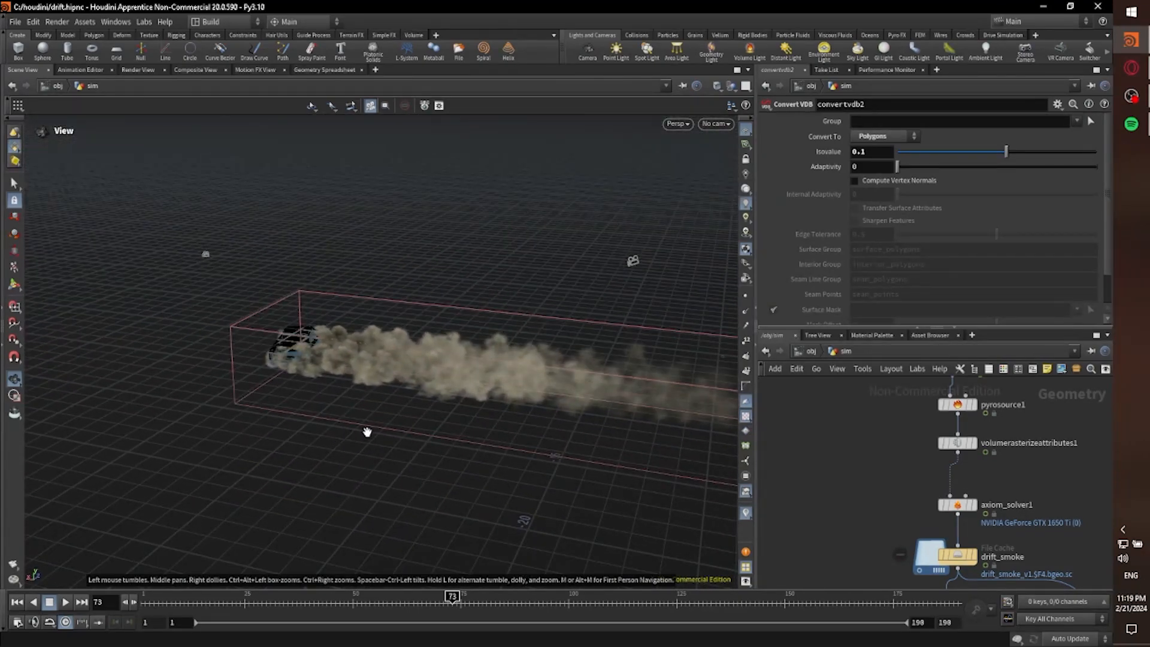
mouse_move(447, 411)
mouse_down()
mouse_move(436, 403)
mouse_move(505, 388)
mouse_move(411, 437)
mouse_move(433, 390)
mouse_move(514, 373)
mouse_move(498, 408)
mouse_move(403, 408)
mouse_move(560, 398)
mouse_move(514, 393)
mouse_move(467, 416)
mouse_up()
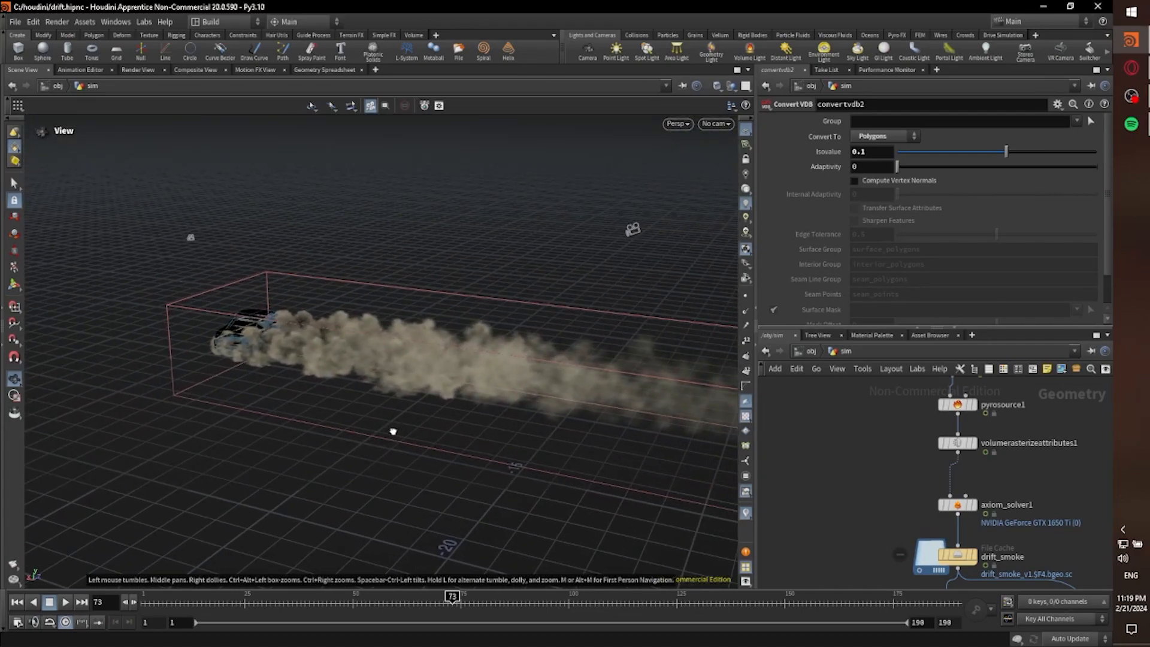
drag(394, 430, 373, 476)
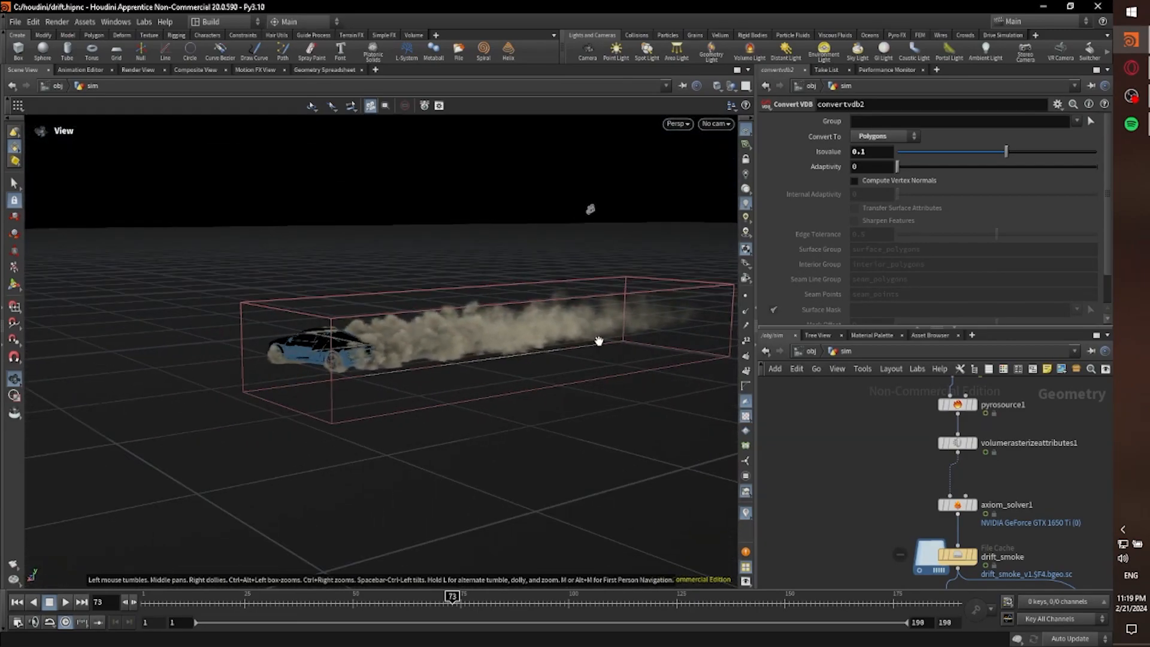
drag(599, 341, 562, 357)
click(1131, 97)
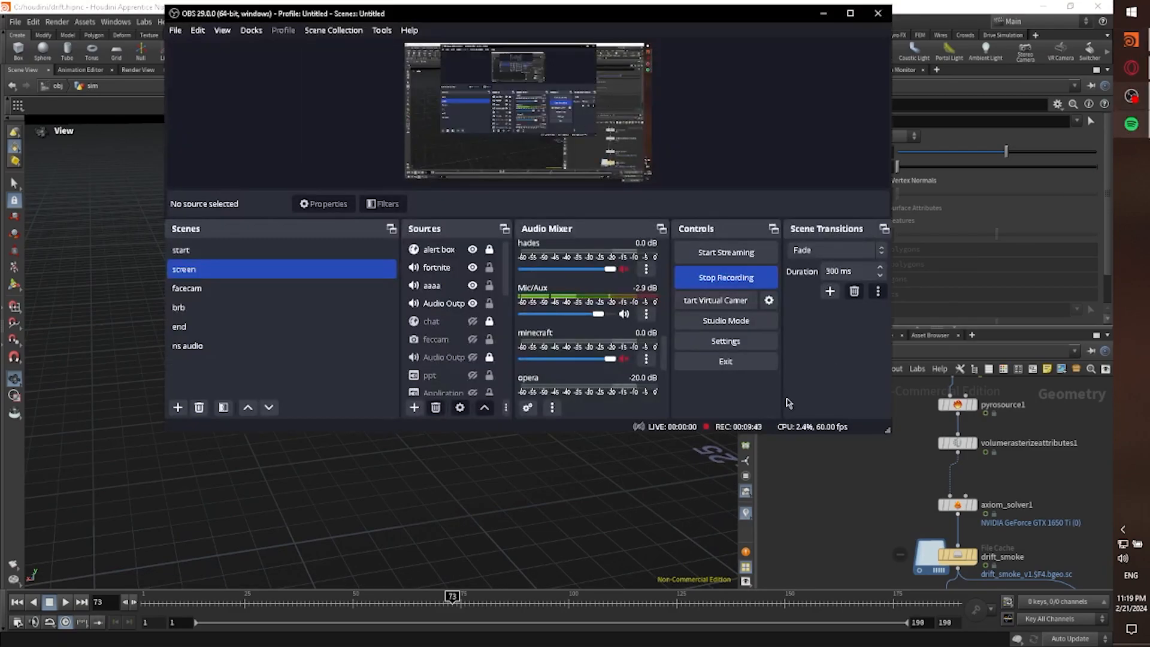